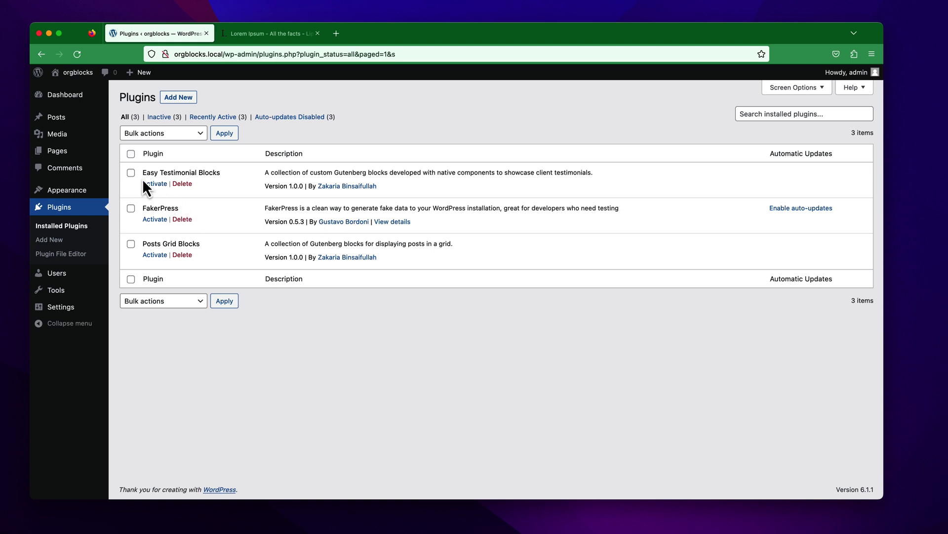
# Activate Easy Testimonial Blocks in the Plugins list and locate its Tools entry
pyautogui.moveTo(143, 174); pyautogui.dragTo(221, 175)
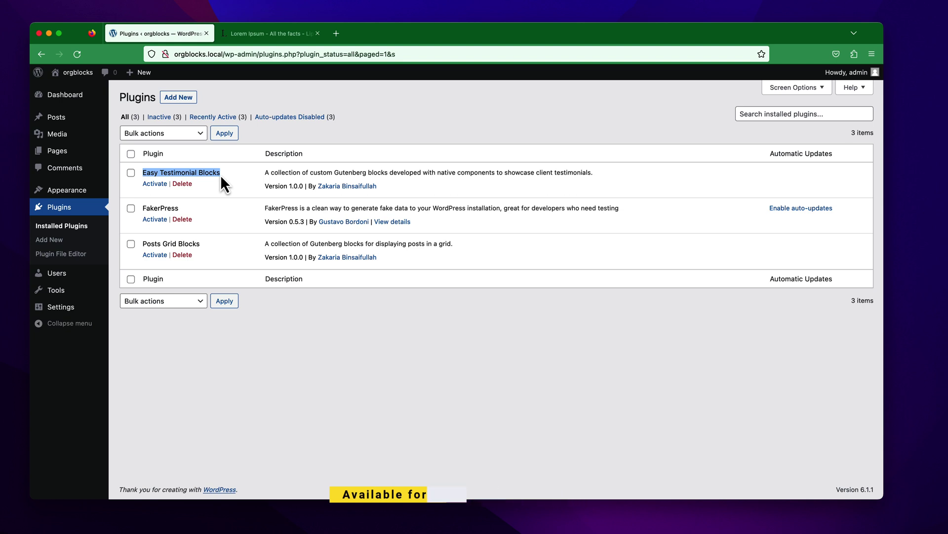
pyautogui.click(146, 184)
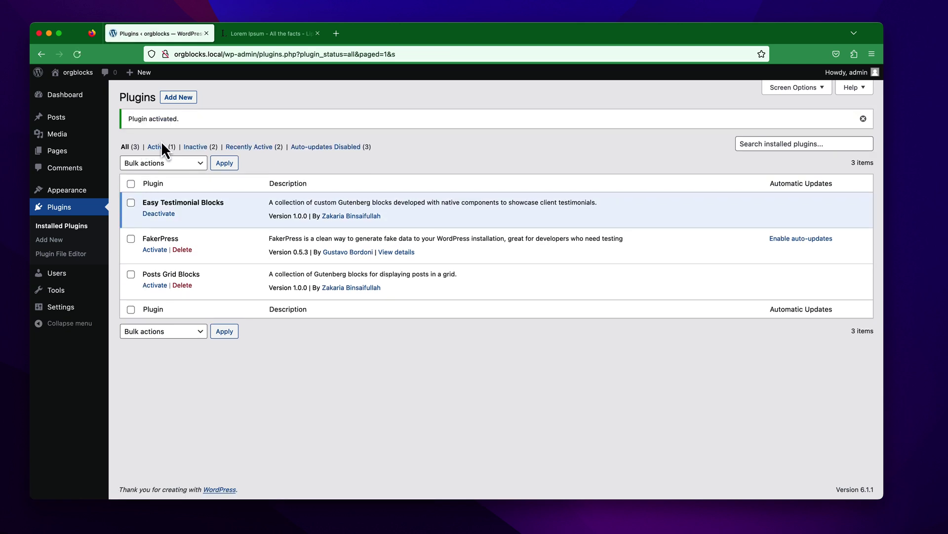
pyautogui.moveTo(64, 312)
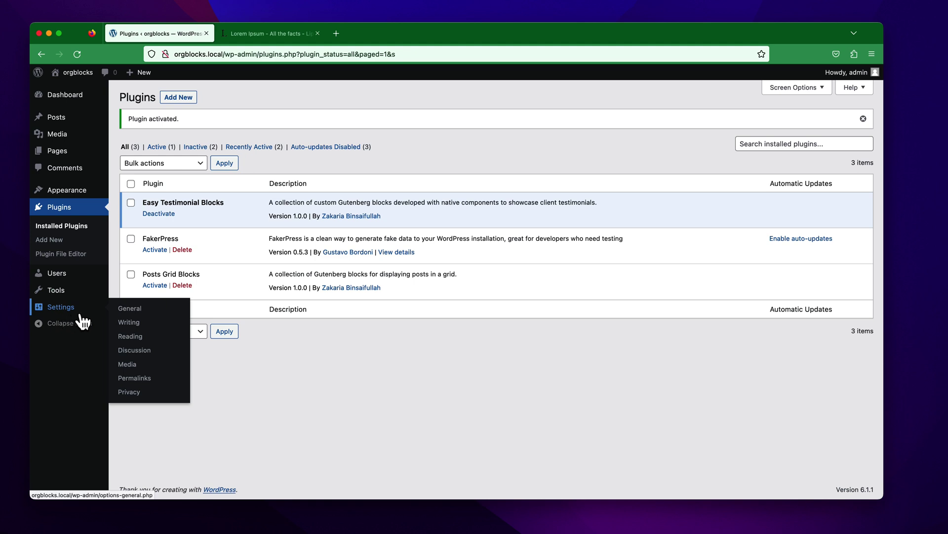
pyautogui.moveTo(69, 294)
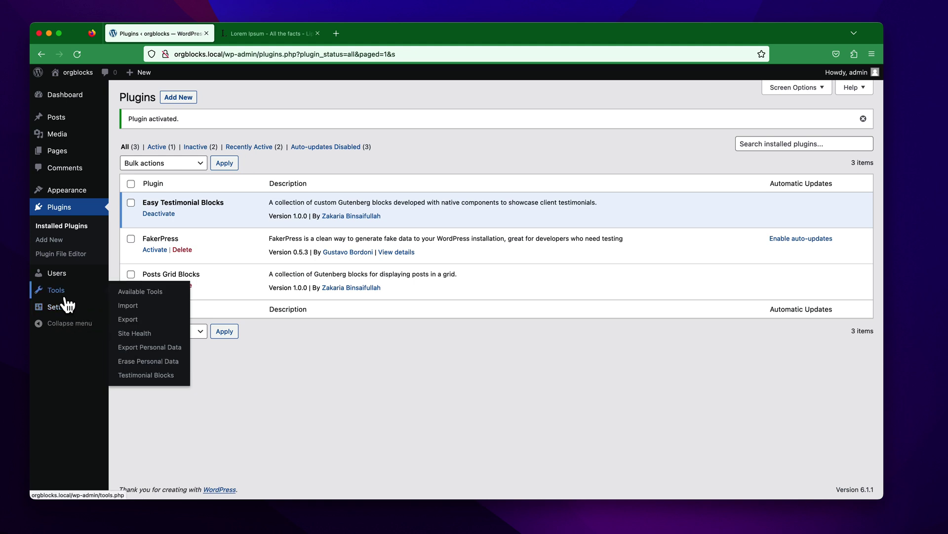
# View the Testimonial Blocks help page, then work in an Add New Page editor in a second tab
pyautogui.click(159, 379)
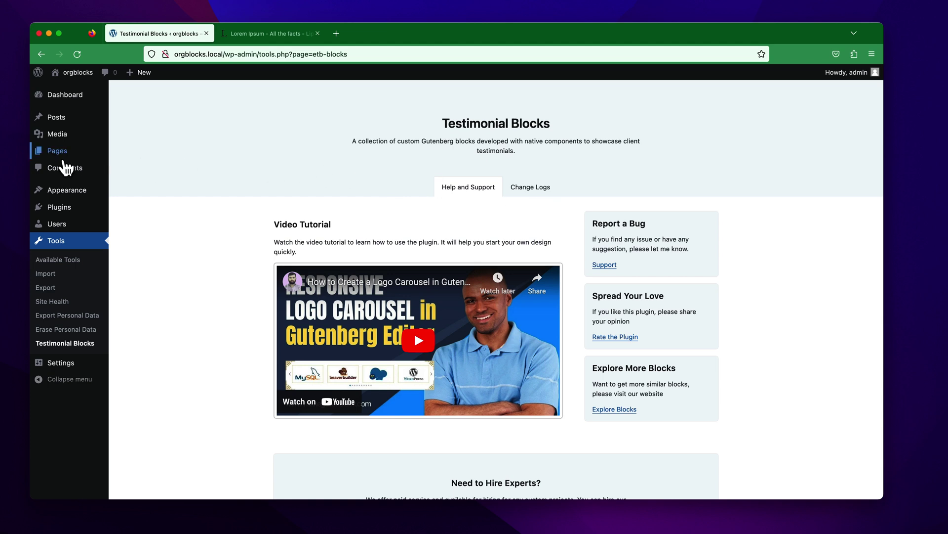
pyautogui.moveTo(62, 157)
pyautogui.rightClick(121, 169)
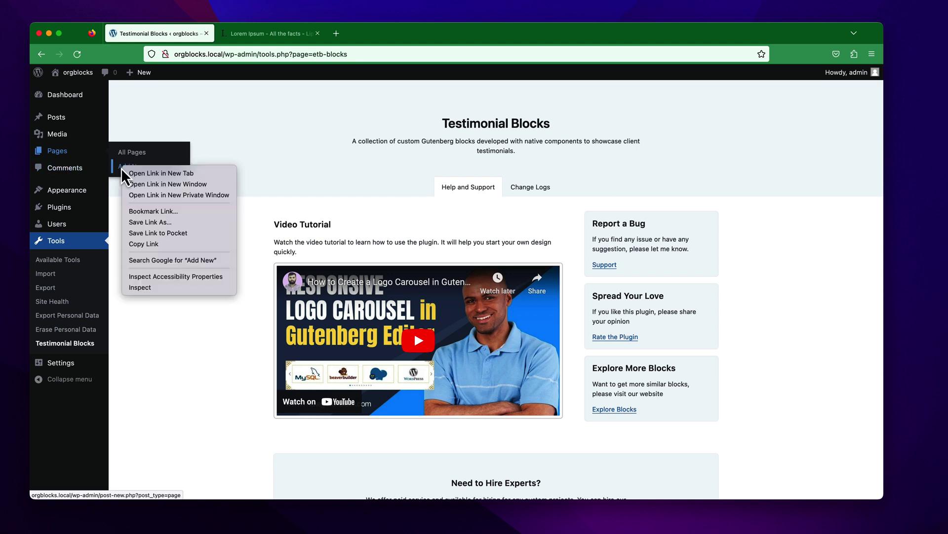
pyautogui.click(149, 172)
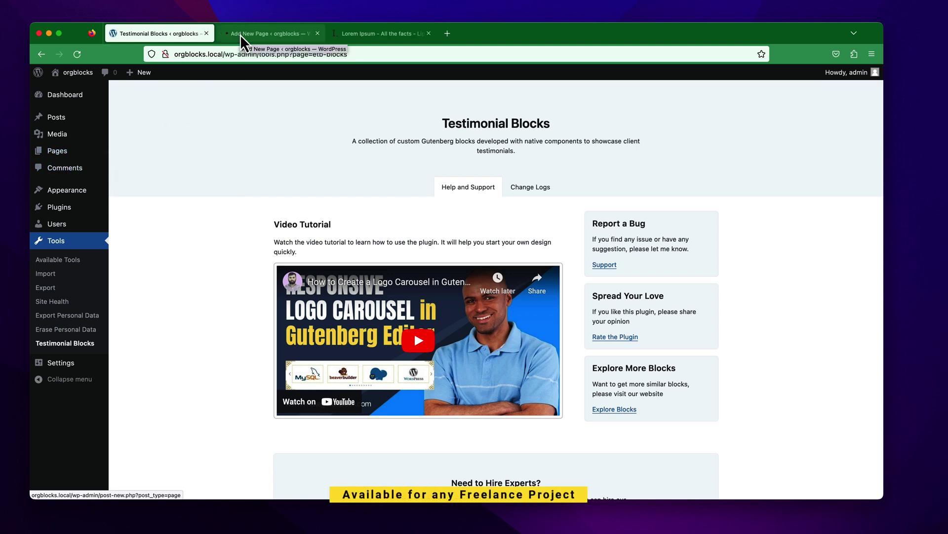
pyautogui.click(240, 35)
# Title the page 'Testimonial Blocks' and find the Grid block under the Testimonial Blocks category
pyautogui.click(92, 127)
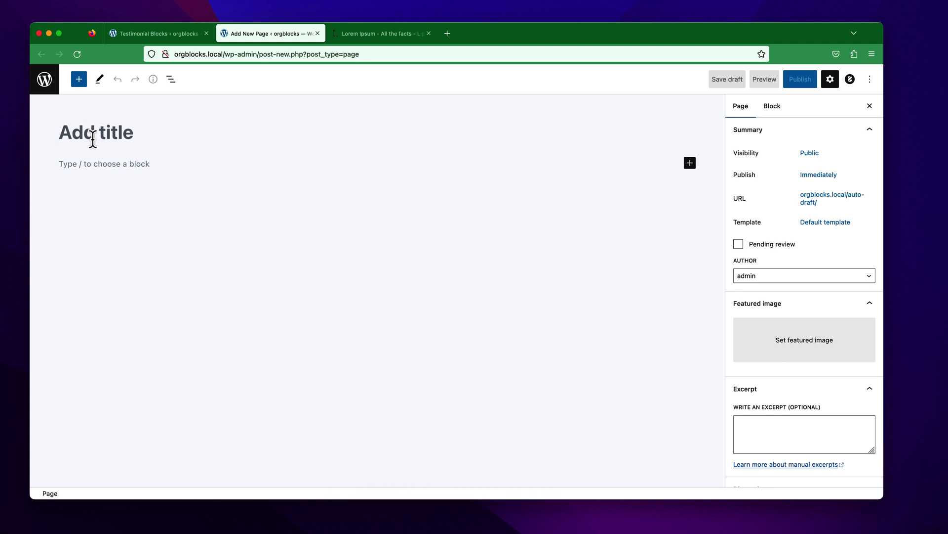
pyautogui.write('T')
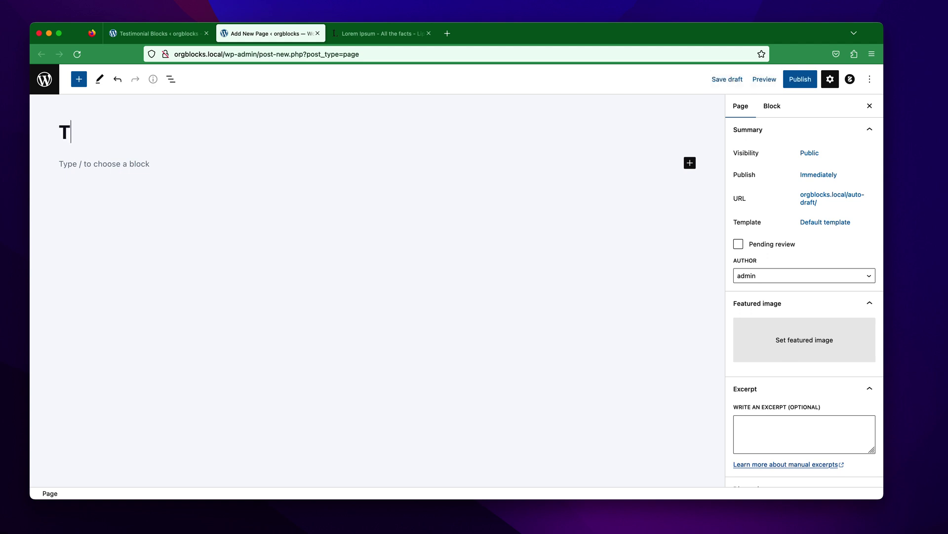
pyautogui.write('estimonial Blocks')
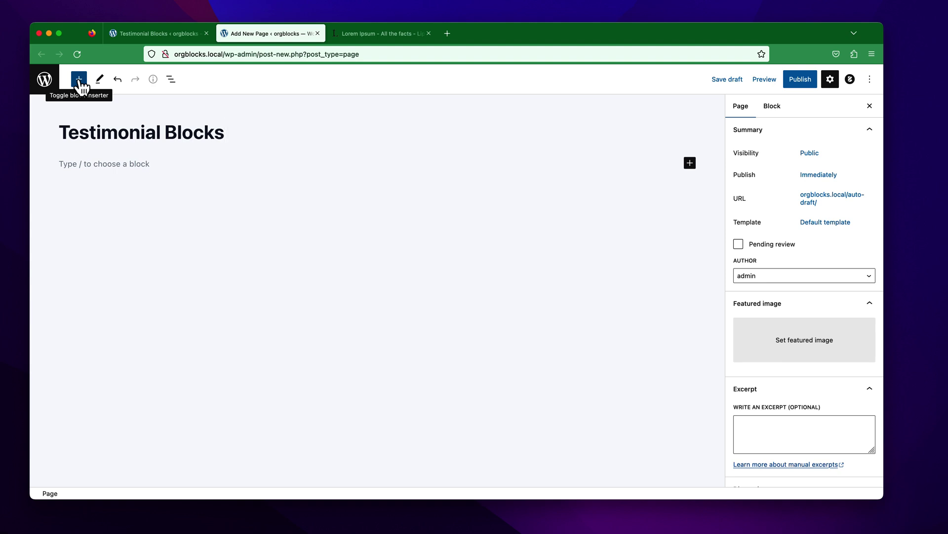
pyautogui.click(79, 80)
pyautogui.moveTo(36, 163); pyautogui.dragTo(101, 168)
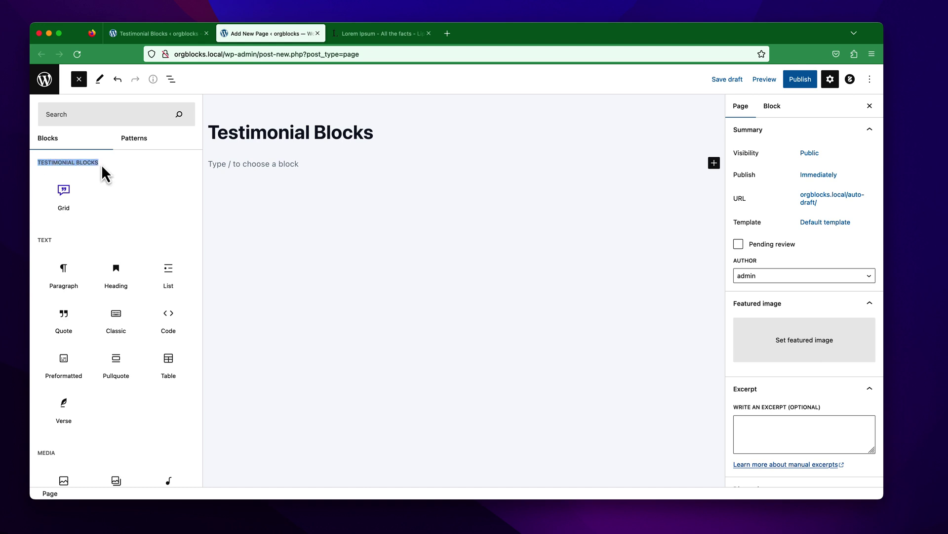
pyautogui.moveTo(55, 194)
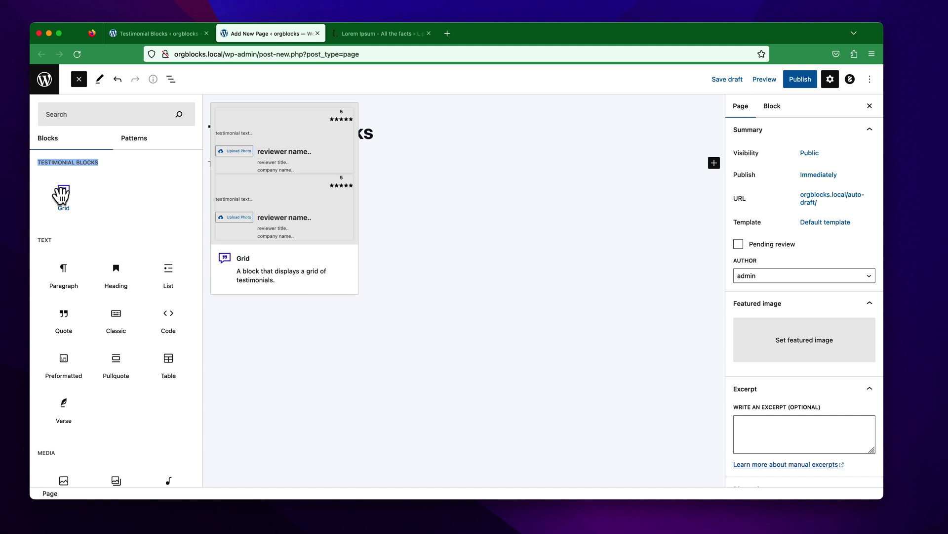
# Insert the two-column testimonial Grid block and review its General, Advanced and Container settings
pyautogui.click(61, 196)
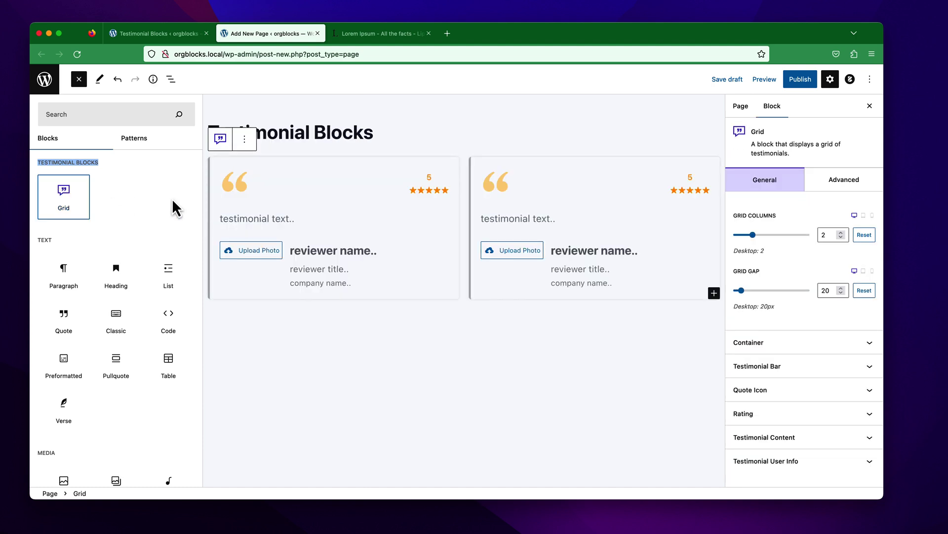
pyautogui.click(465, 205)
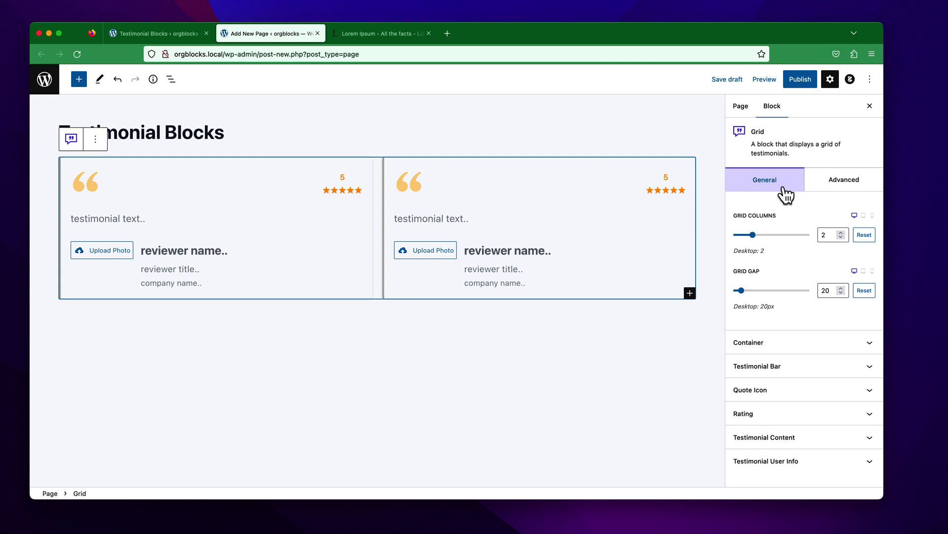
pyautogui.click(825, 186)
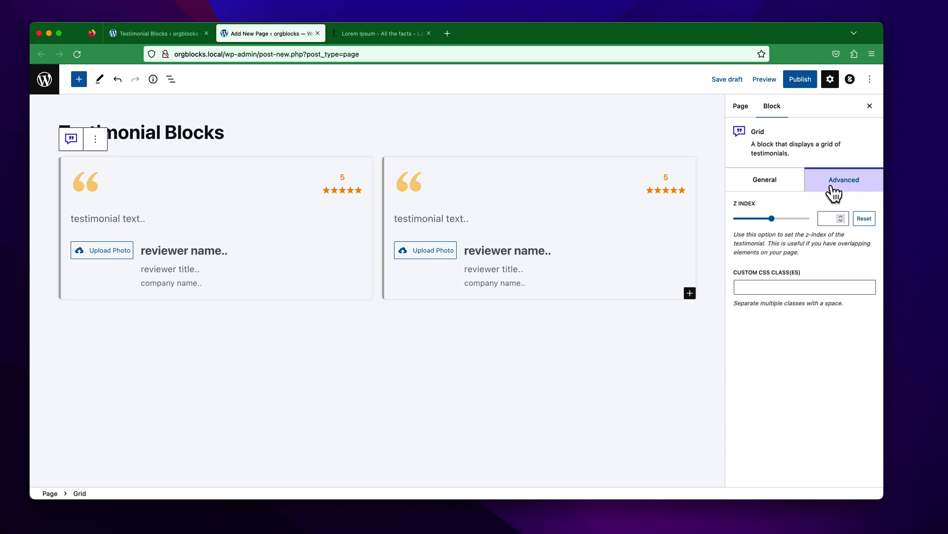
pyautogui.click(765, 193)
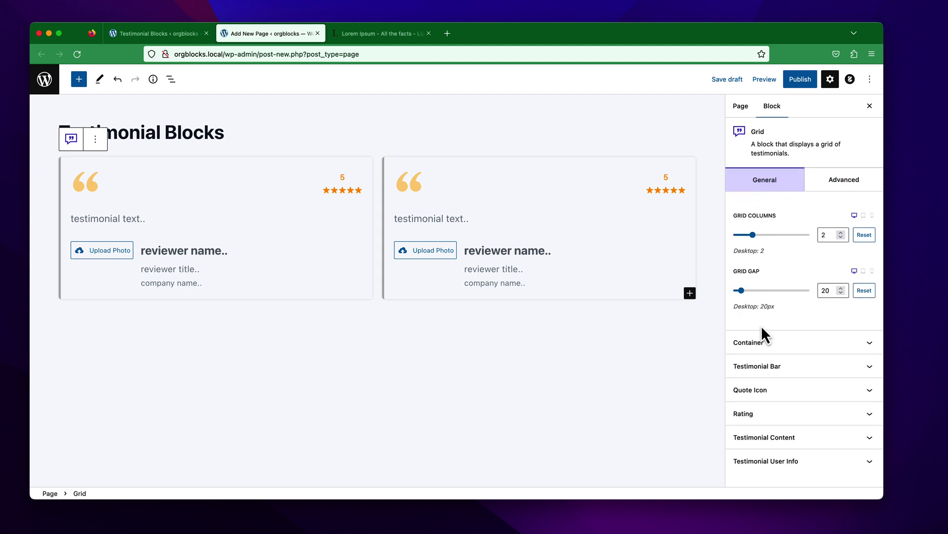
pyautogui.click(764, 346)
pyautogui.scroll(-10, 763, 345)
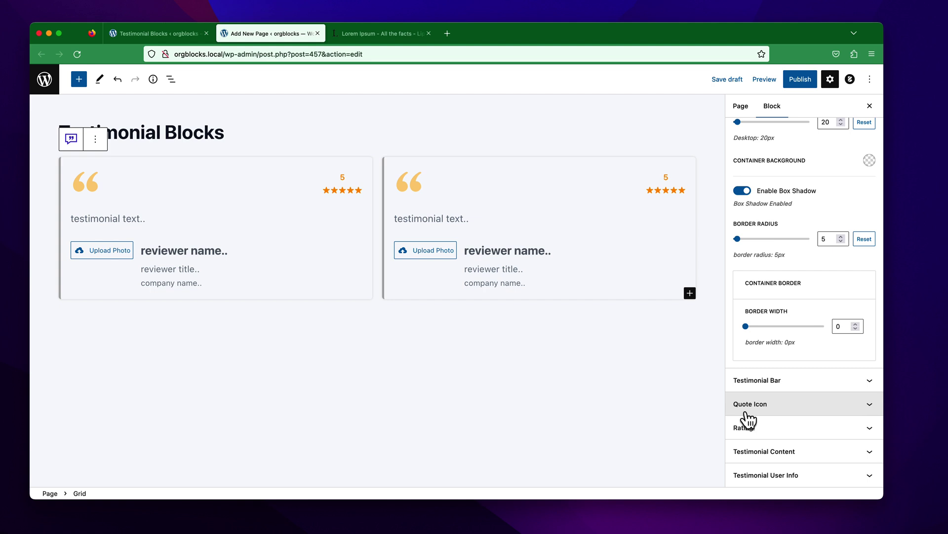
pyautogui.scroll(4, 749, 376)
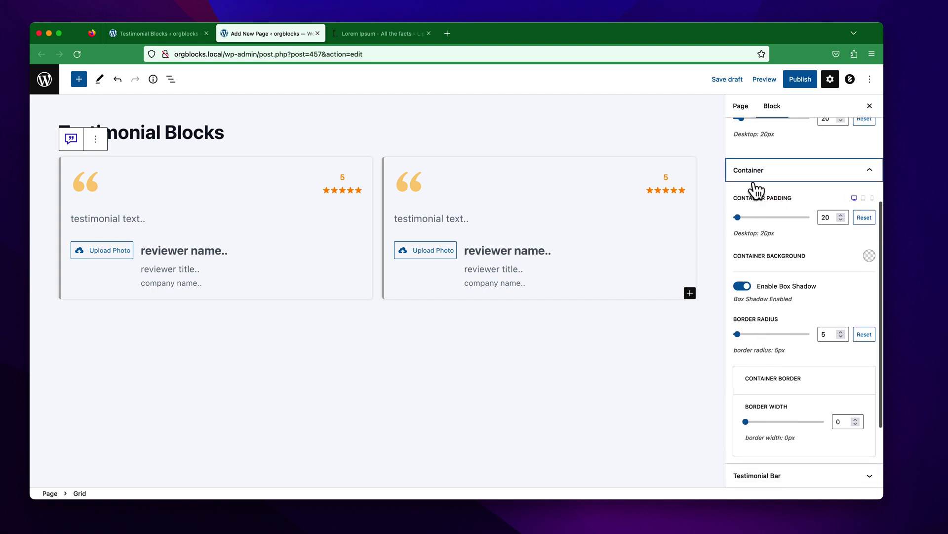
pyautogui.click(753, 176)
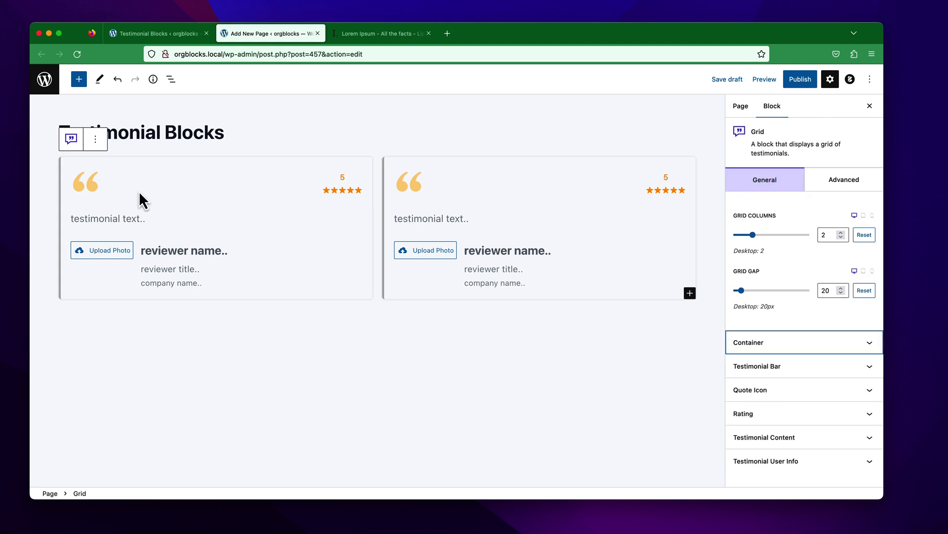
pyautogui.click(73, 222)
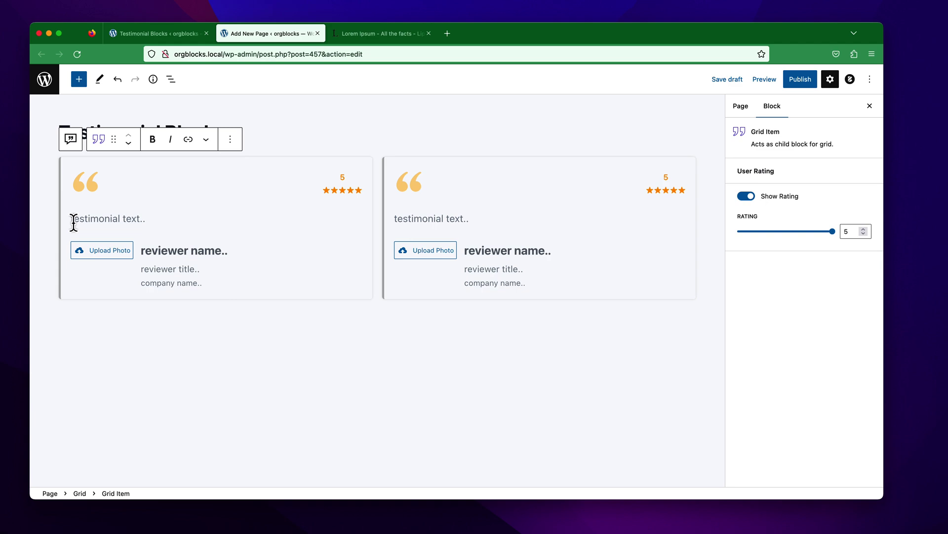
# Copy the opening lines of Lorem ipsum text from the lipsum.com tab
pyautogui.click(401, 32)
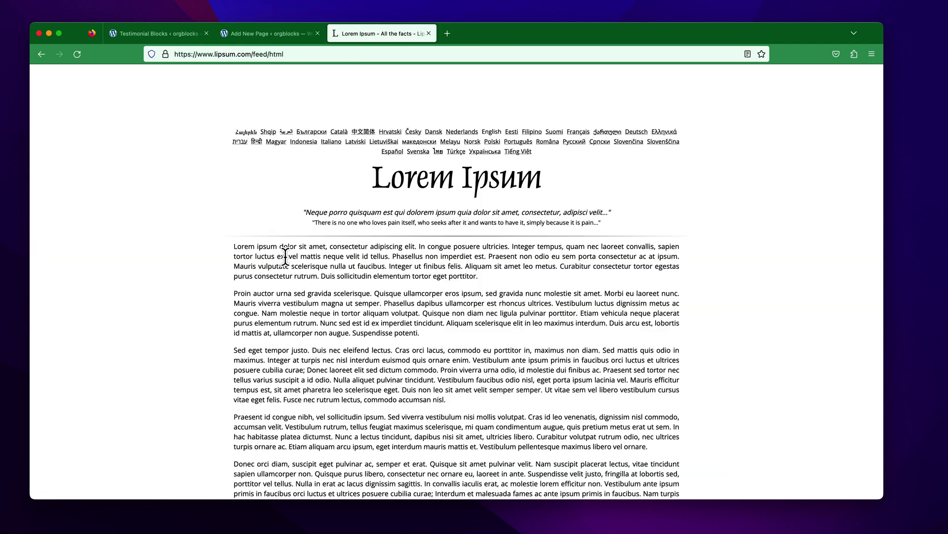
pyautogui.moveTo(284, 255); pyautogui.dragTo(233, 248)
pyautogui.press('super+c')
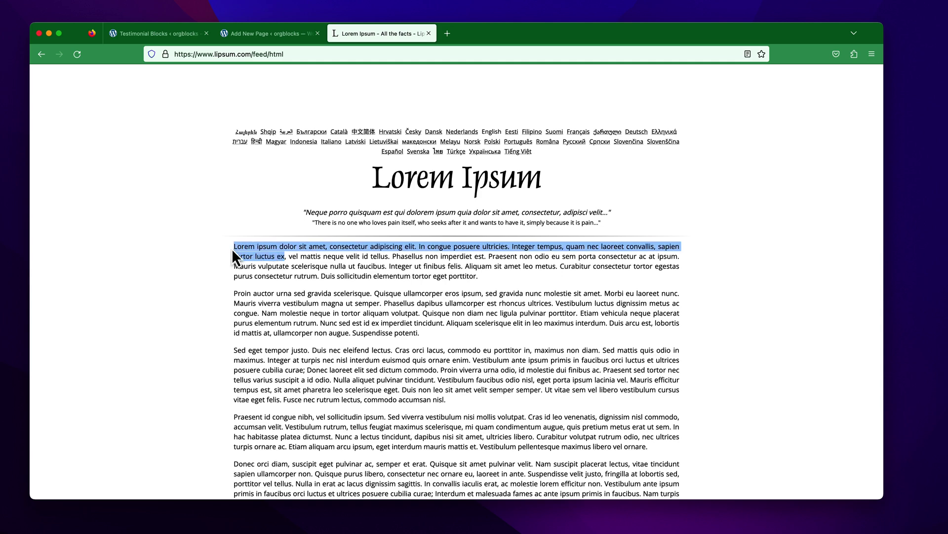
pyautogui.click(247, 33)
# Paste the Lorem ipsum passage into both cards' testimonial text and start choosing the first reviewer's photo
pyautogui.click(140, 218)
pyautogui.press('super+v')
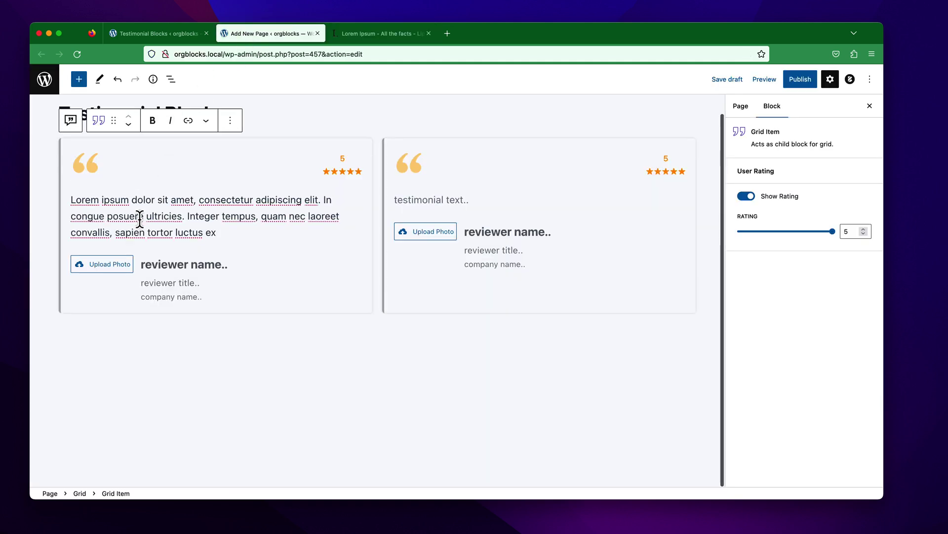
pyautogui.click(487, 200)
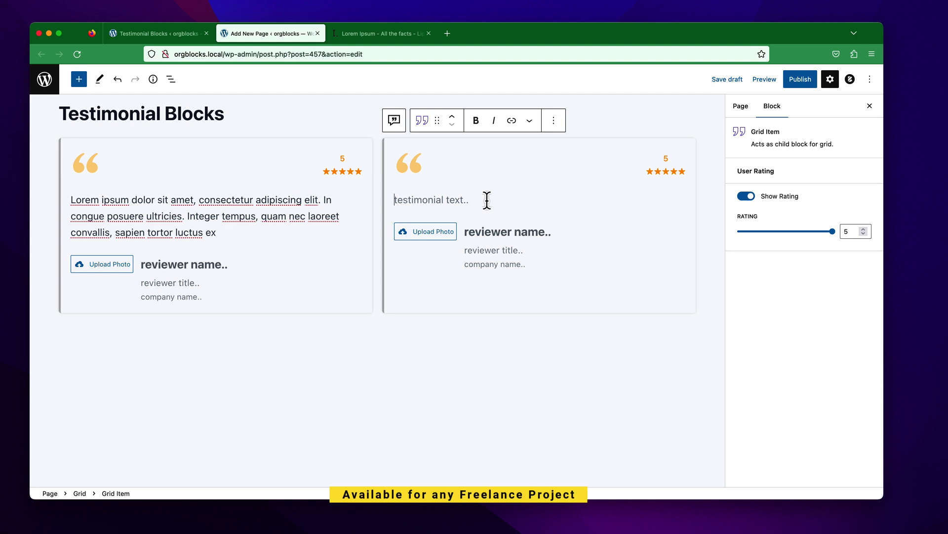
pyautogui.press('super+v')
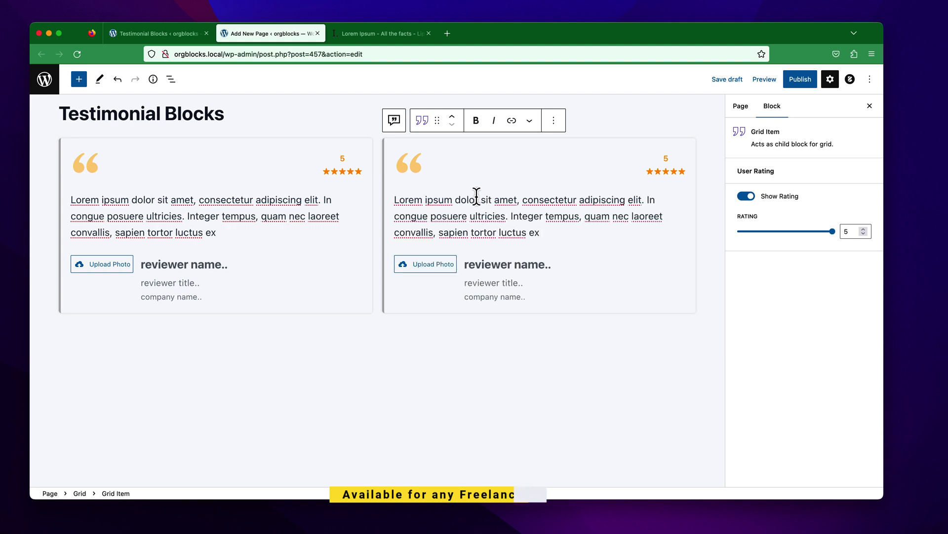
pyautogui.click(104, 267)
# Set the brown-animal image from the Media Library as the first reviewer's photo
pyautogui.click(81, 116)
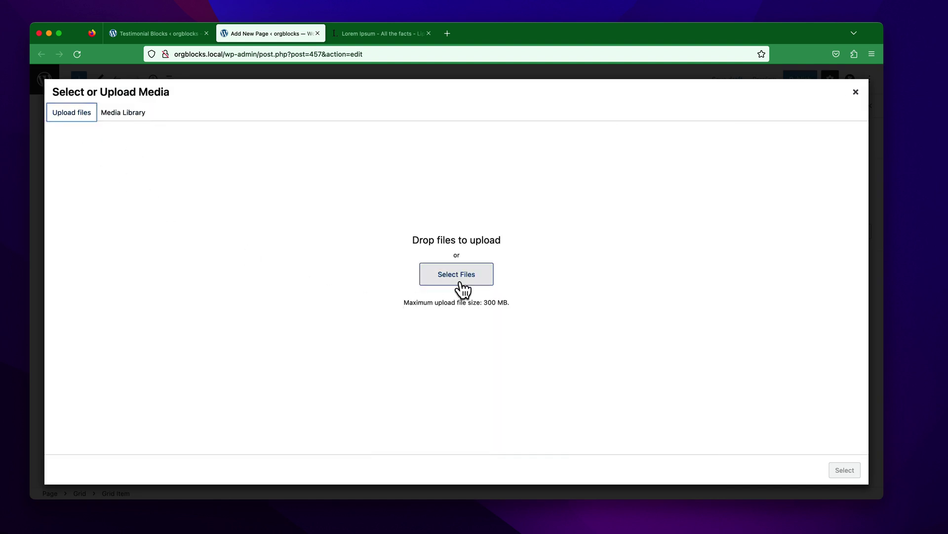
pyautogui.click(122, 117)
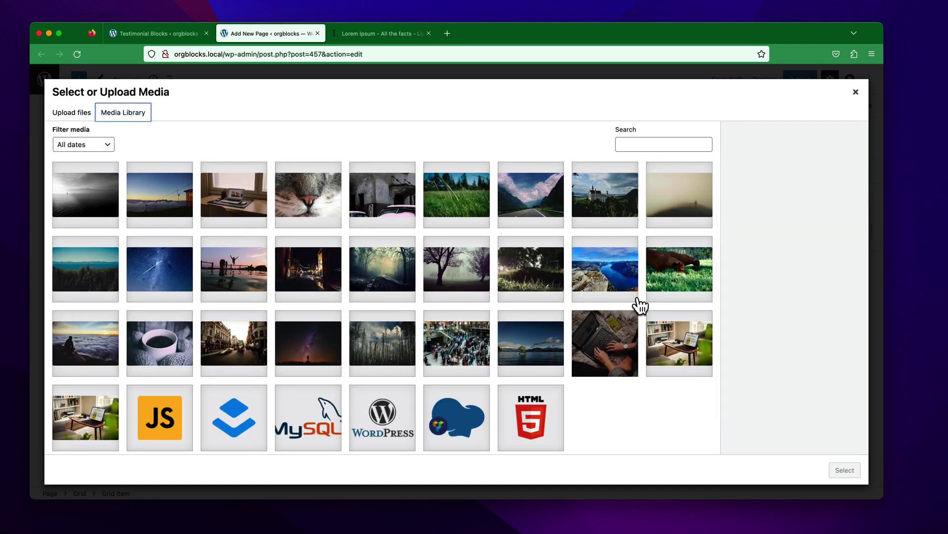
pyautogui.click(669, 275)
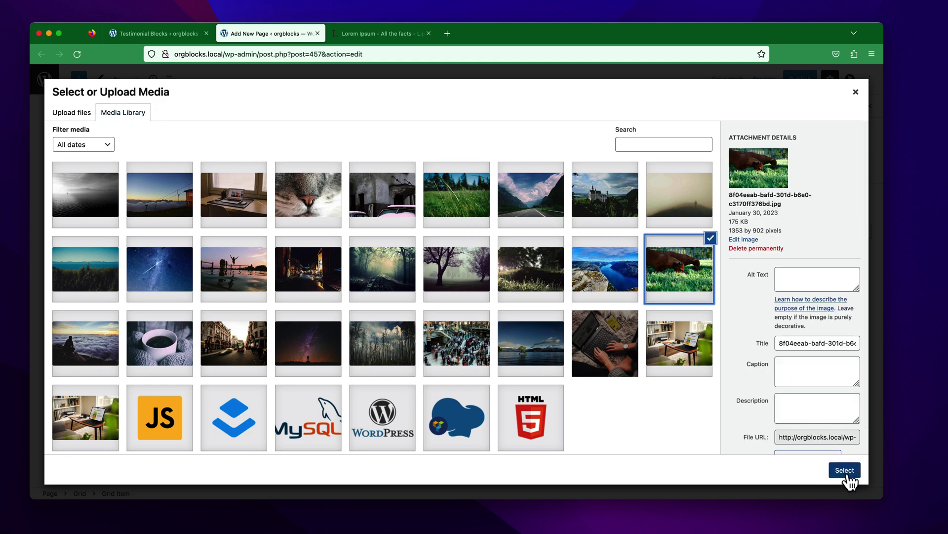
pyautogui.click(844, 470)
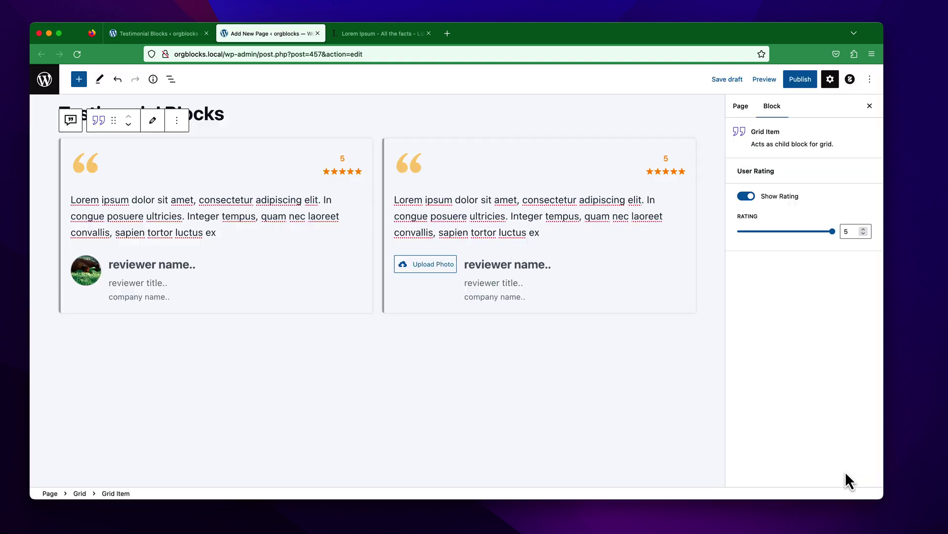
# Enter reviewer John Doe, title CEO and company GutenbergTricks in the first card
pyautogui.click(110, 265)
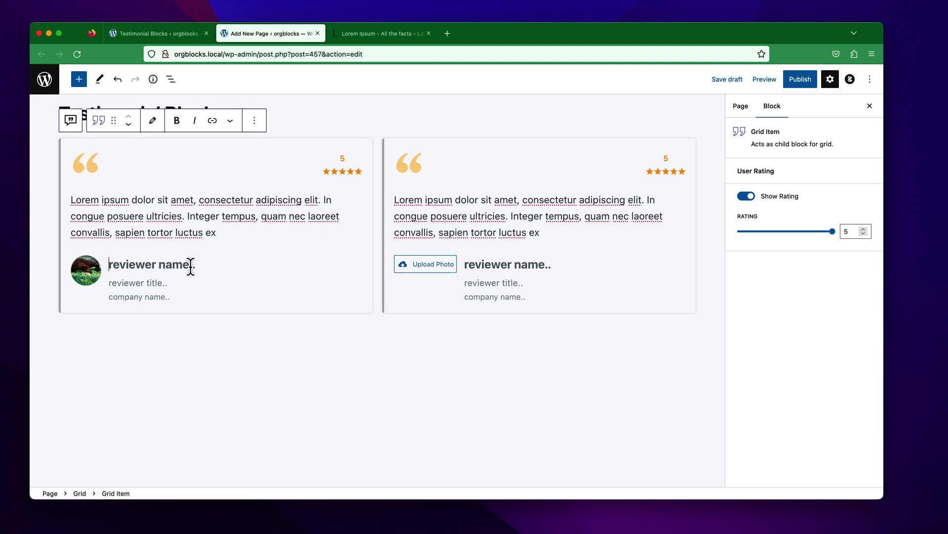
pyautogui.write('John Doe')
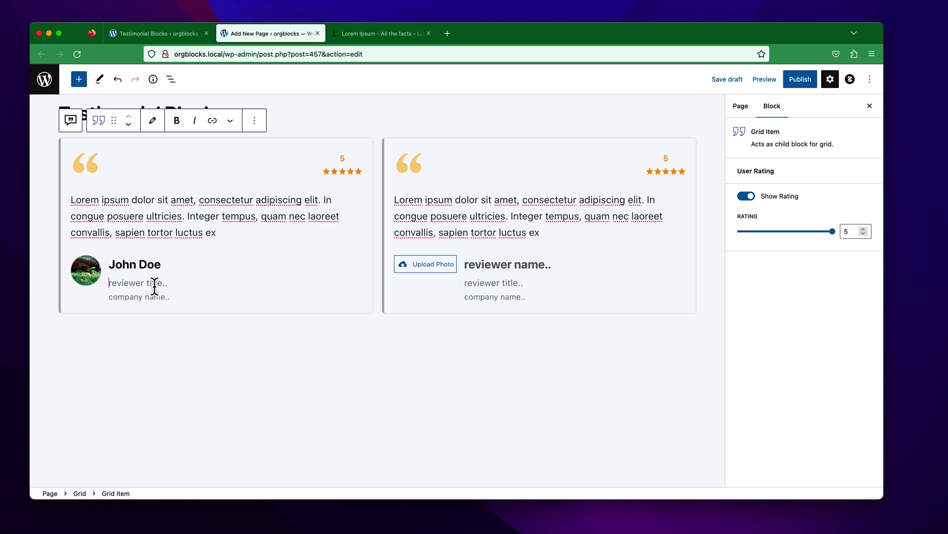
pyautogui.write('C')
pyautogui.write('EO')
pyautogui.write('Gutenberg')
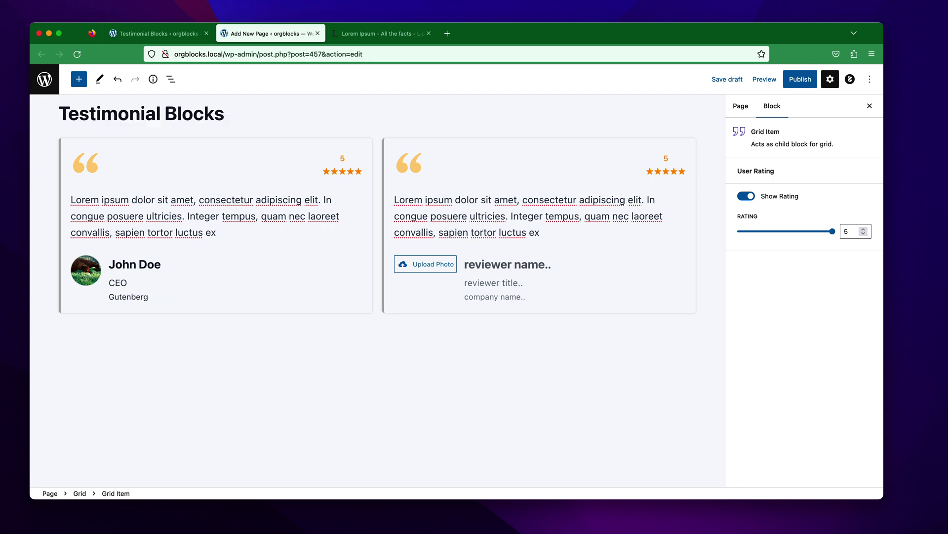
pyautogui.write('Tricks')
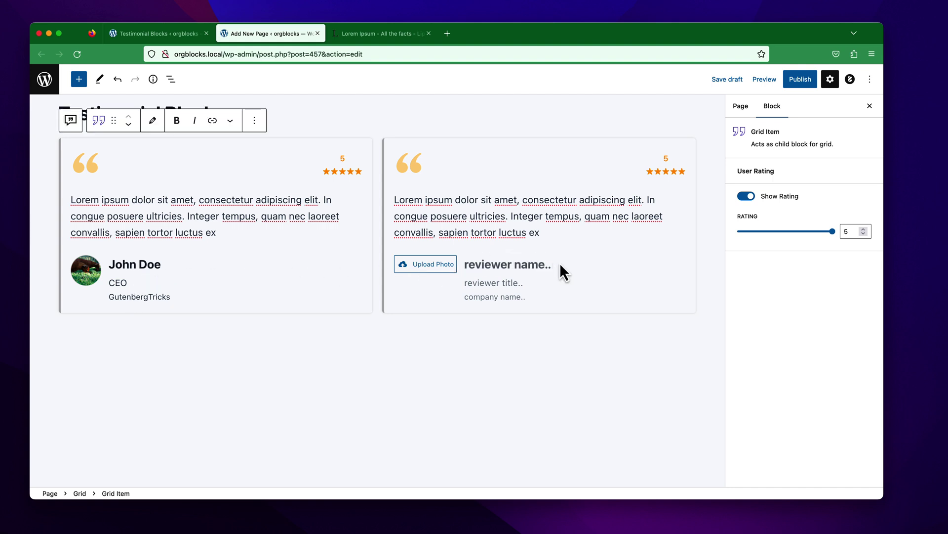
# Fill the second card with reviewer John Doe, title CTO and company GutenbergTricks
pyautogui.click(547, 268)
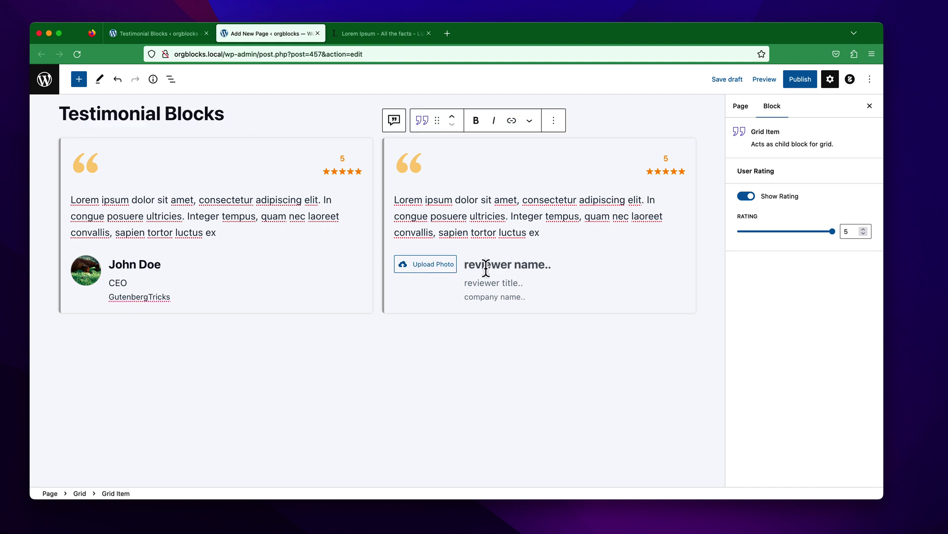
pyautogui.click(126, 266)
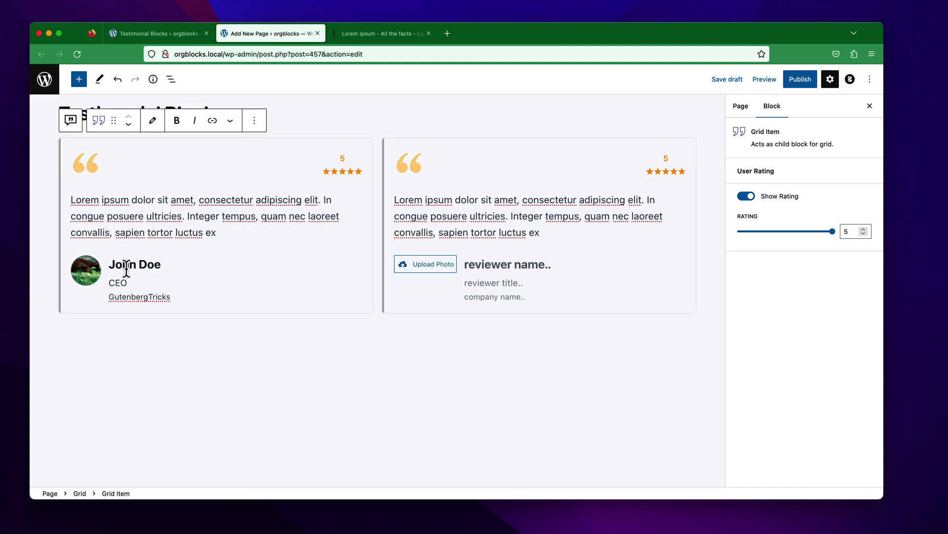
pyautogui.tripleClick(126, 269)
pyautogui.press('super+c')
pyautogui.click(498, 267)
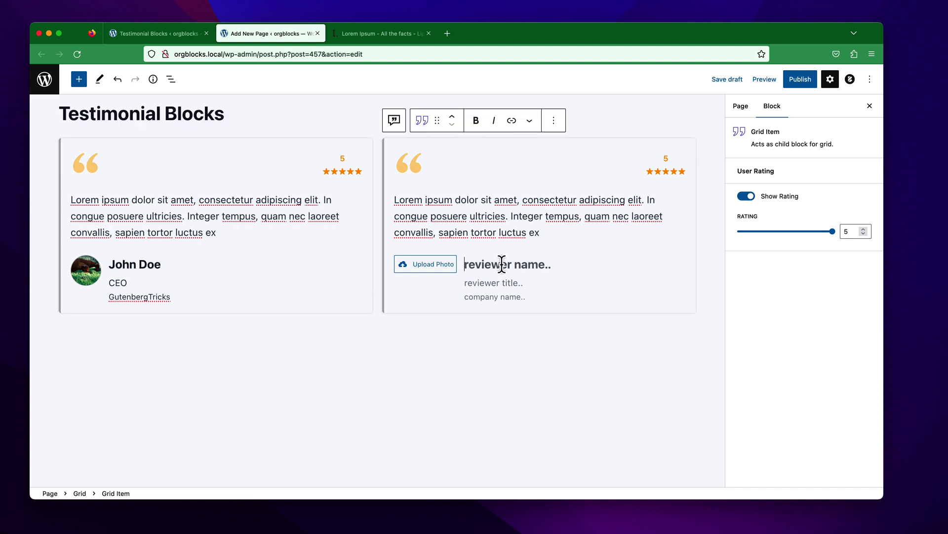
pyautogui.press('super+v')
pyautogui.write('CTO')
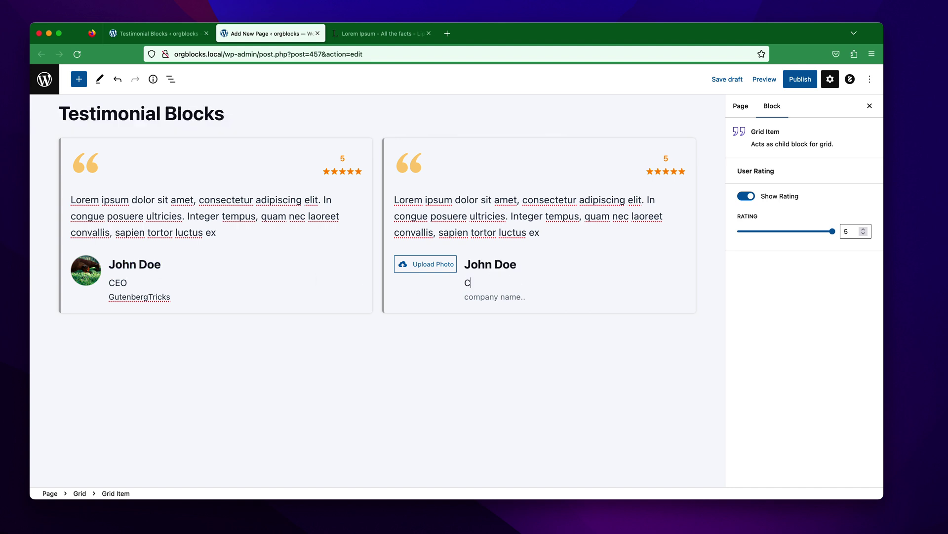
pyautogui.click(491, 292)
pyautogui.write('Gutenberg ')
pyautogui.write('ricks')
# Use the coffee-cup image from the Media Library as the second reviewer's photo
pyautogui.click(430, 272)
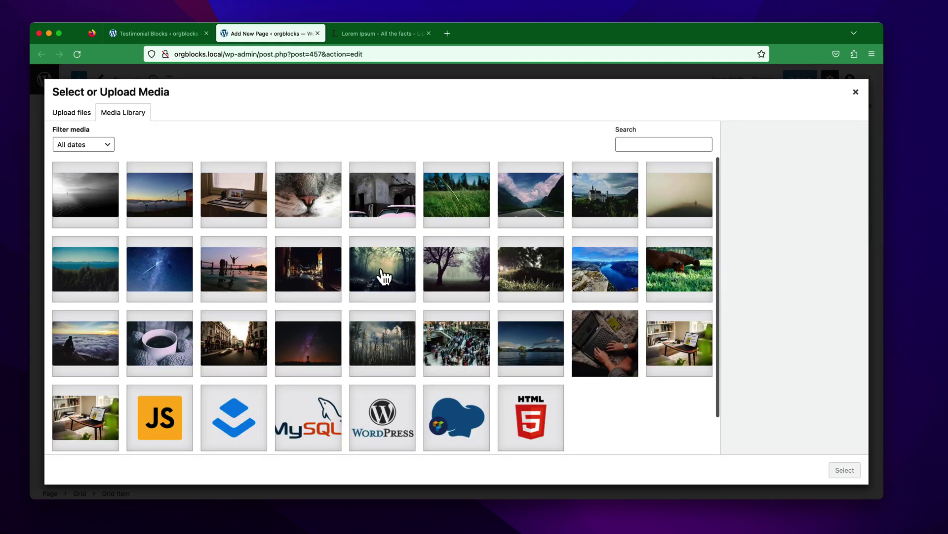
pyautogui.click(159, 359)
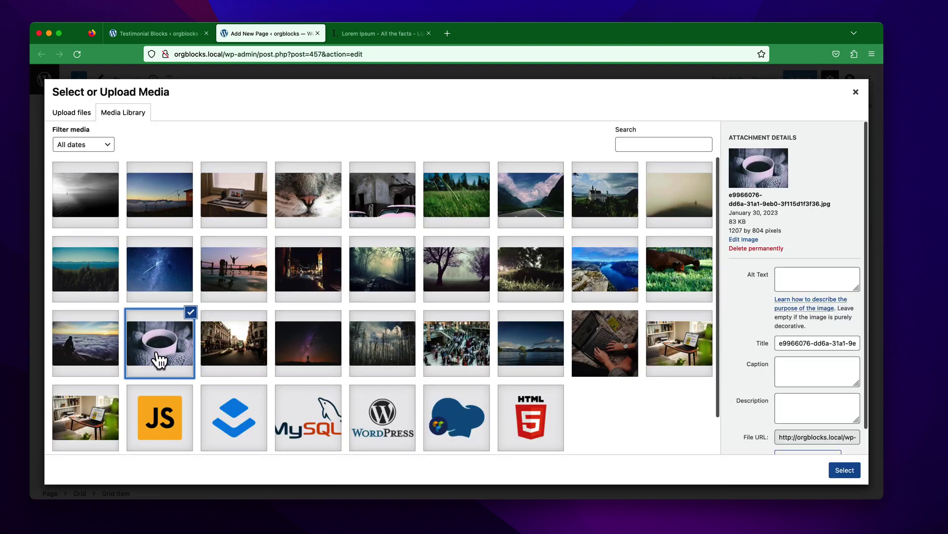
pyautogui.click(845, 470)
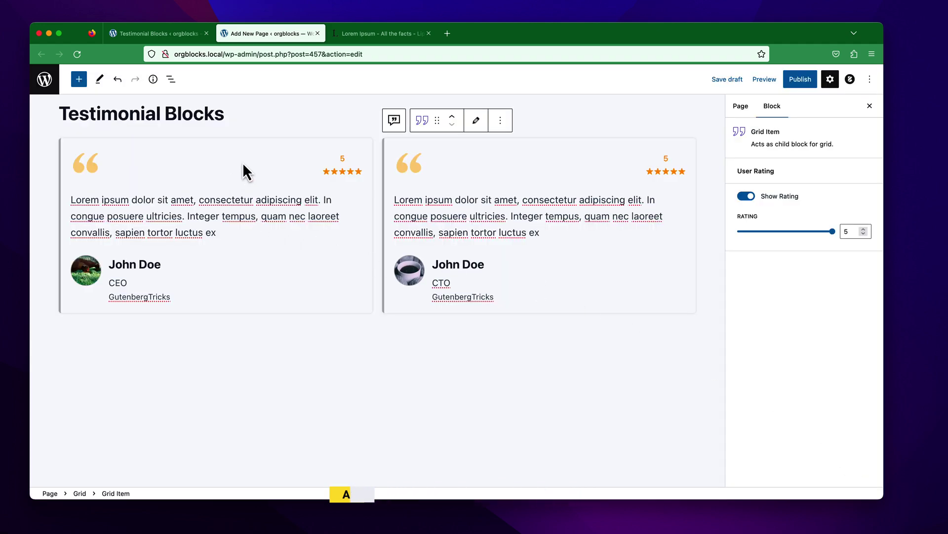
# Set the first testimonial's star rating to 4.5
pyautogui.click(181, 151)
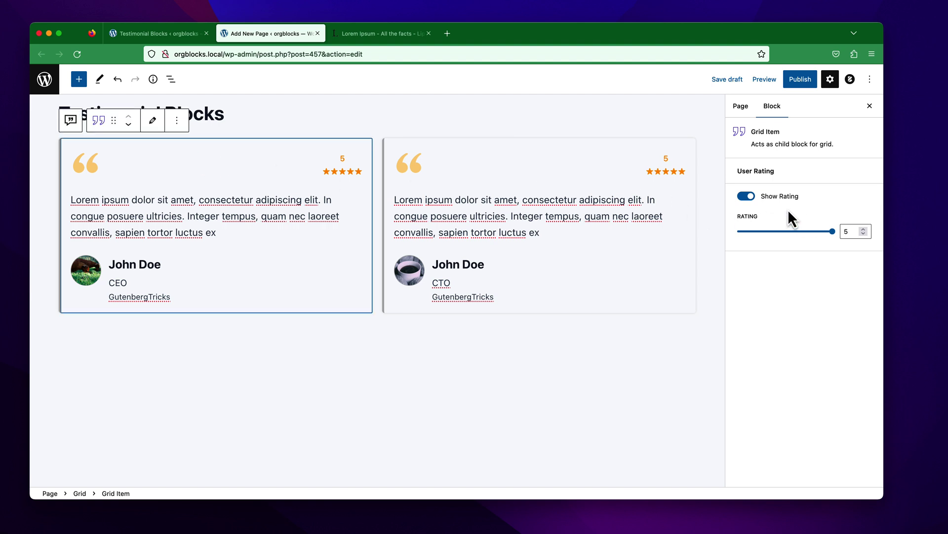
pyautogui.click(747, 198)
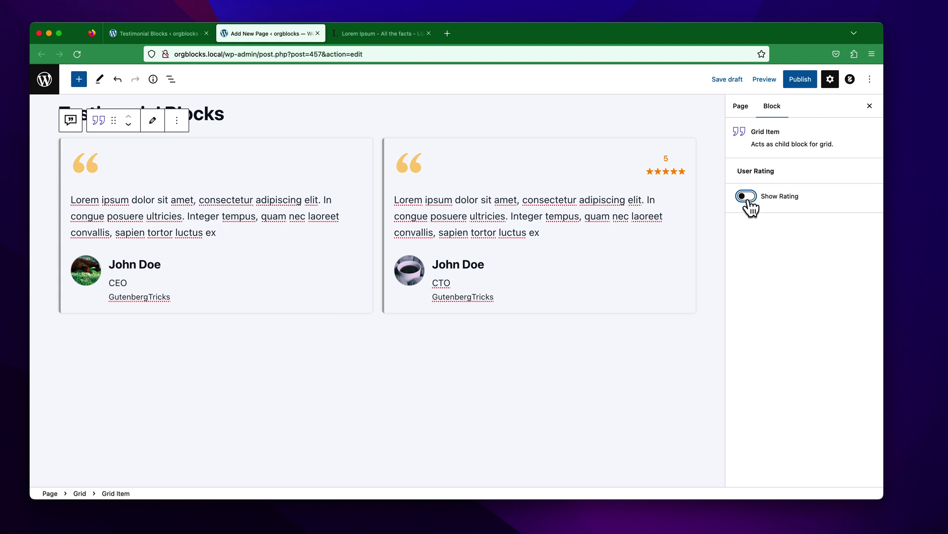
pyautogui.click(747, 198)
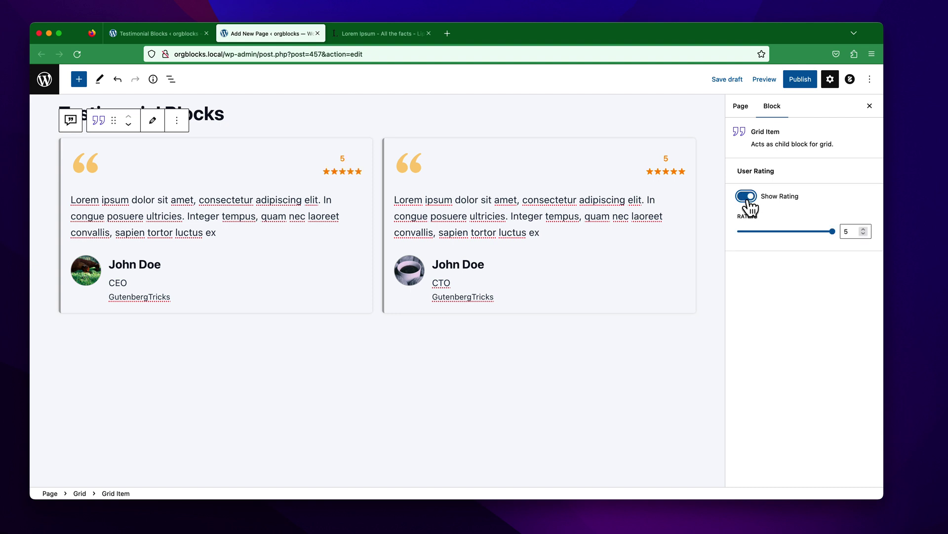
pyautogui.click(832, 232)
pyautogui.moveTo(831, 235)
pyautogui.mouseDown()
pyautogui.moveTo(802, 234)
pyautogui.moveTo(819, 234)
pyautogui.mouseUp()
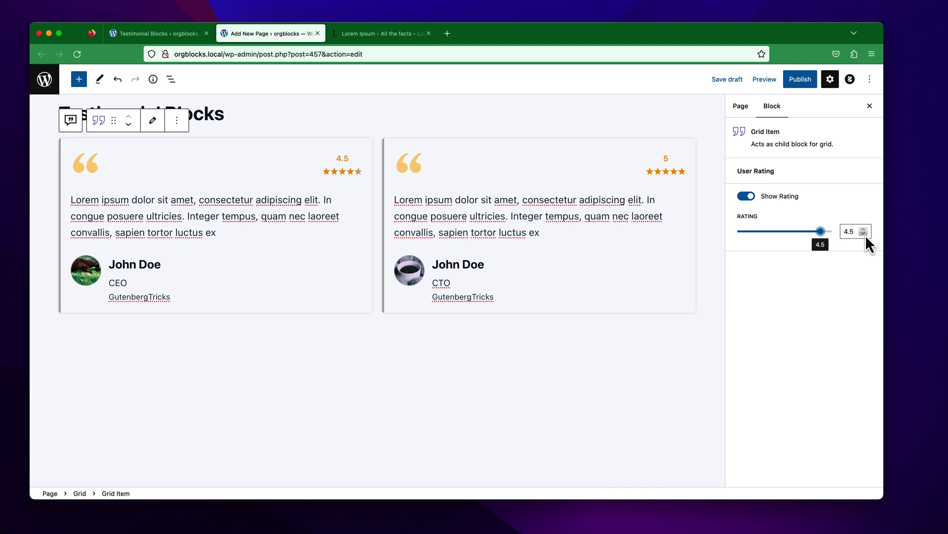
# Set the second testimonial's rating to 4 stars and select the Grid in List View
pyautogui.click(454, 162)
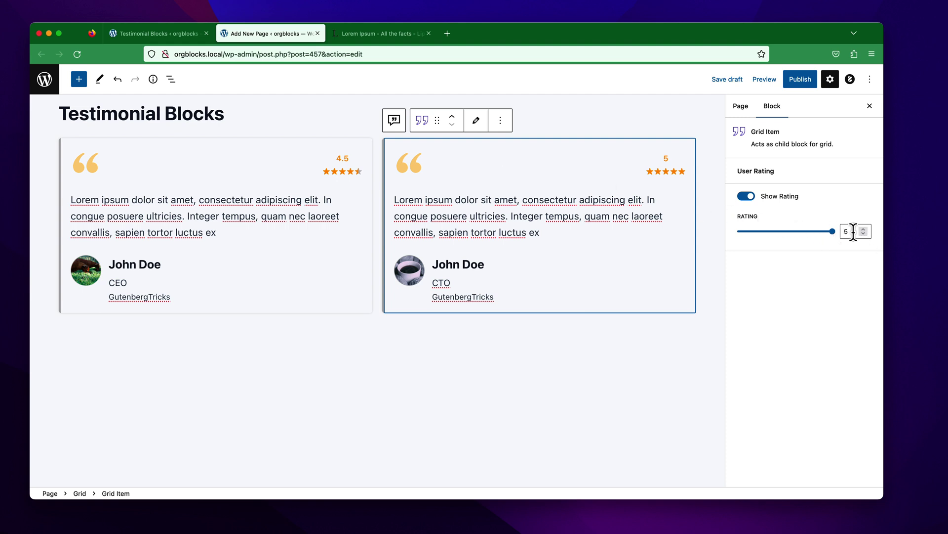
pyautogui.moveTo(832, 231); pyautogui.dragTo(813, 232)
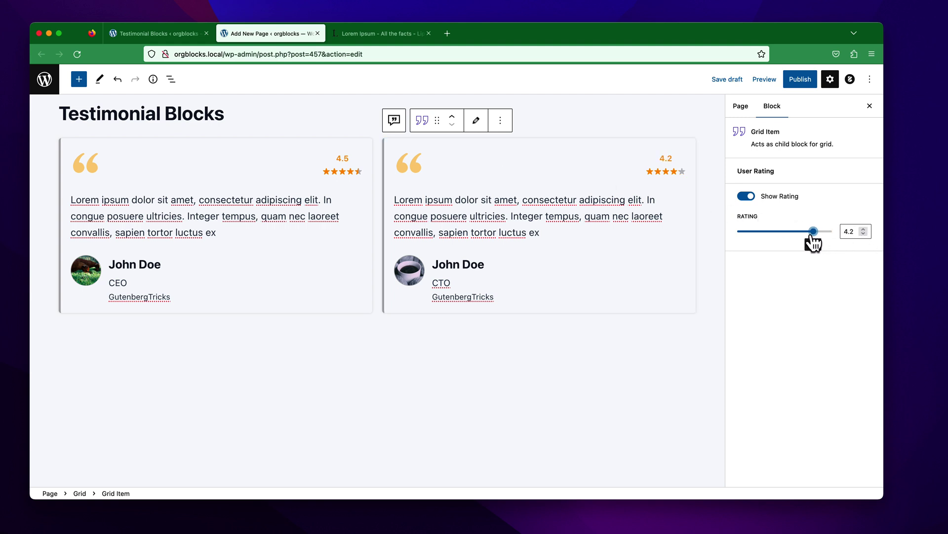
pyautogui.click(864, 234)
pyautogui.click(864, 234)
pyautogui.click(171, 79)
pyautogui.click(62, 136)
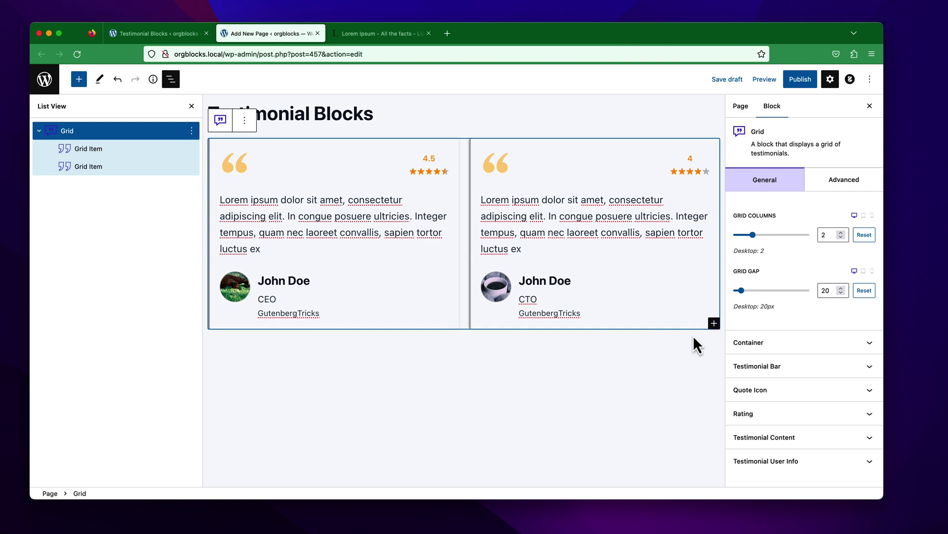
pyautogui.click(714, 324)
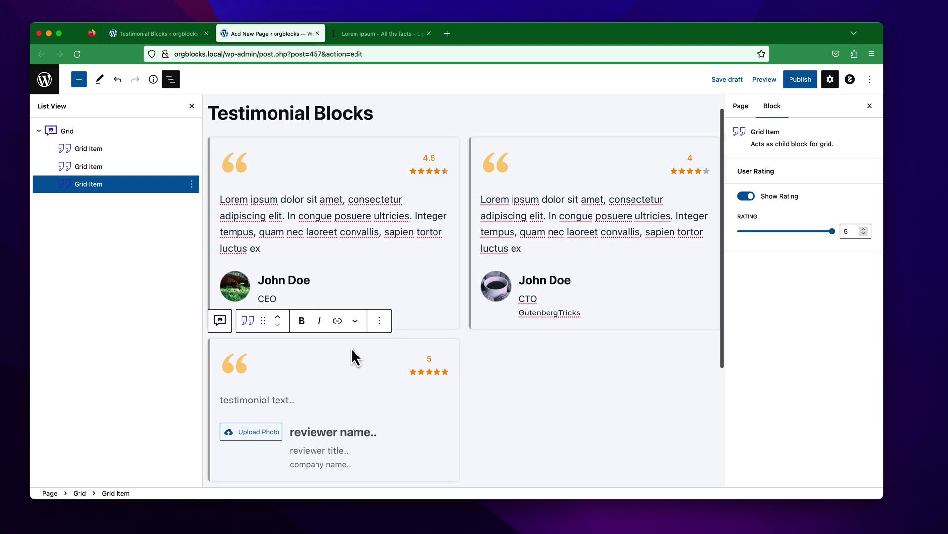
pyautogui.scroll(-2, 341, 331)
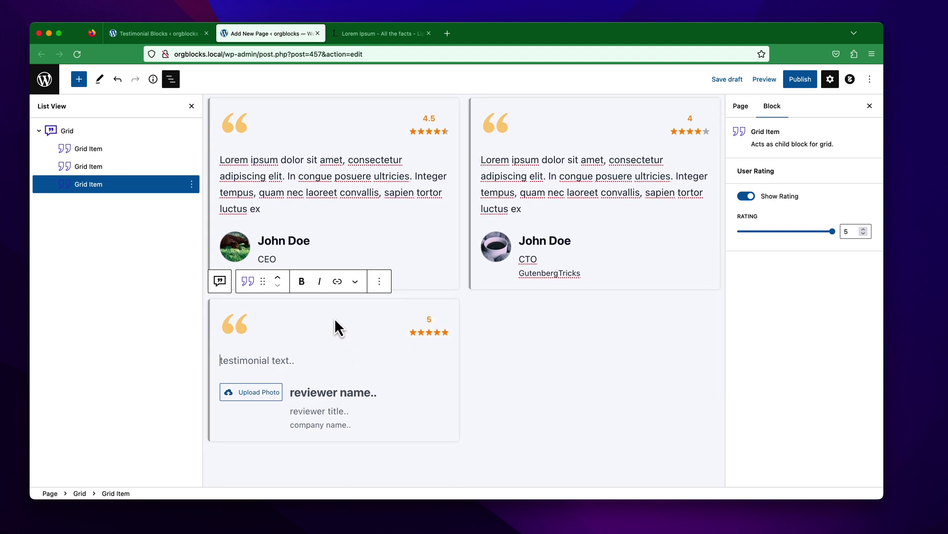
pyautogui.click(379, 282)
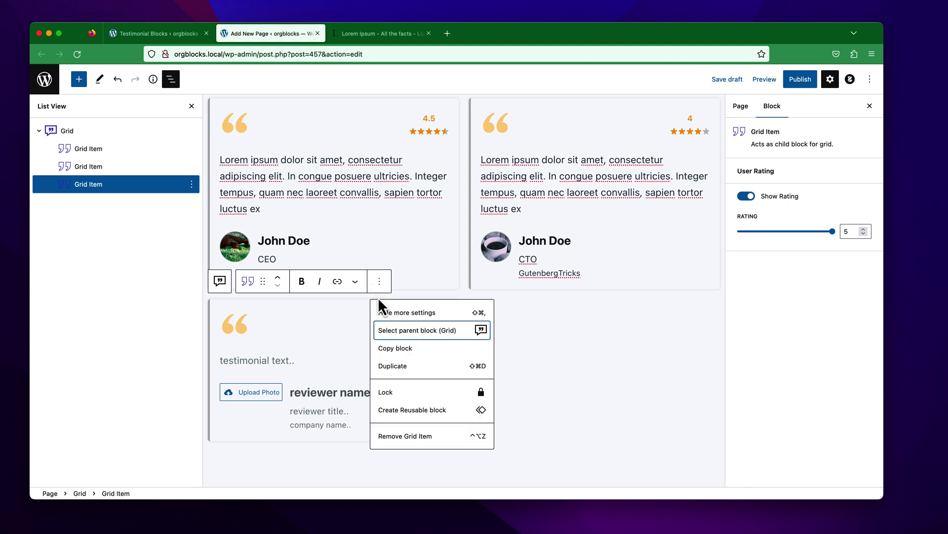
pyautogui.click(392, 366)
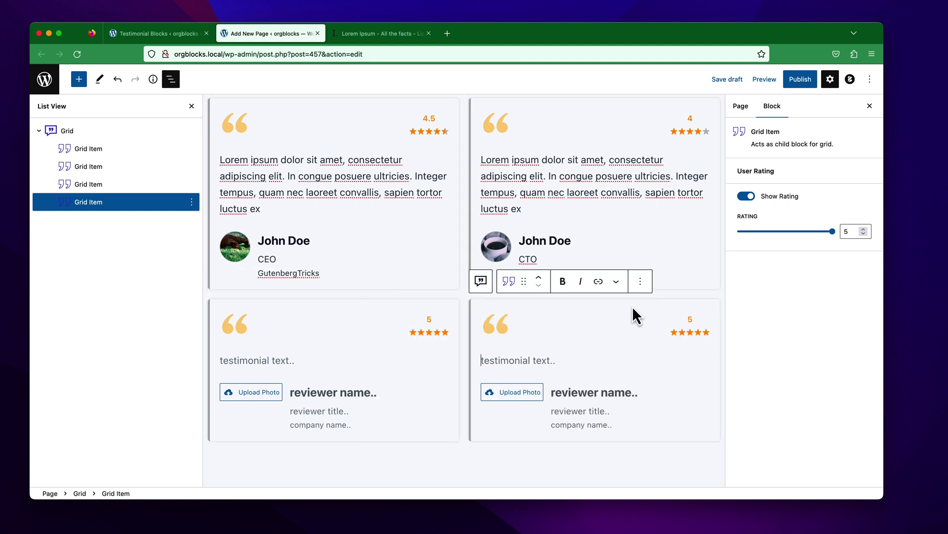
pyautogui.click(584, 308)
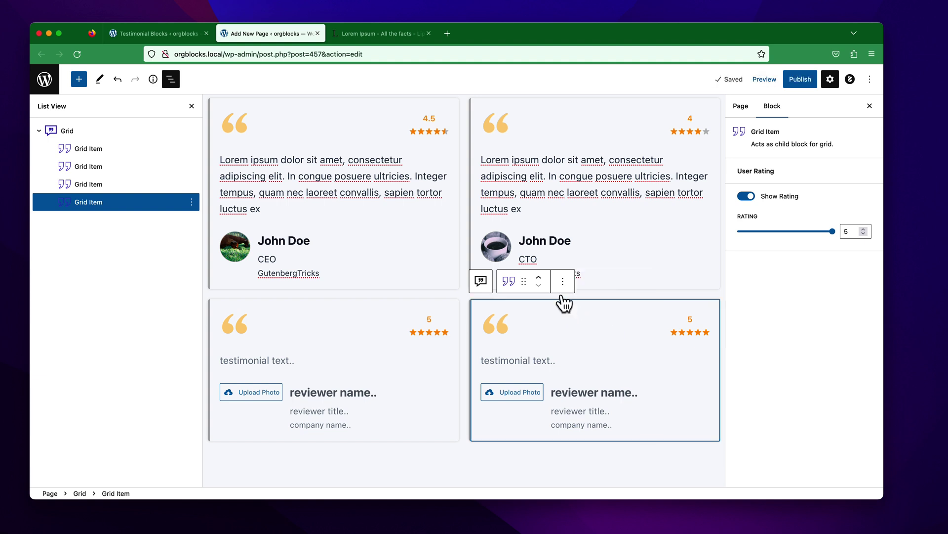
pyautogui.click(563, 281)
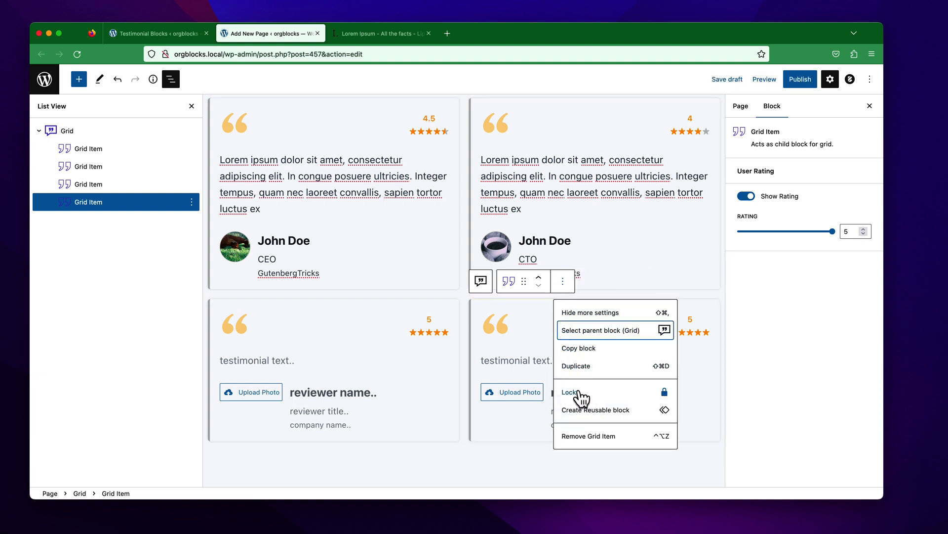
pyautogui.click(590, 435)
pyautogui.click(423, 304)
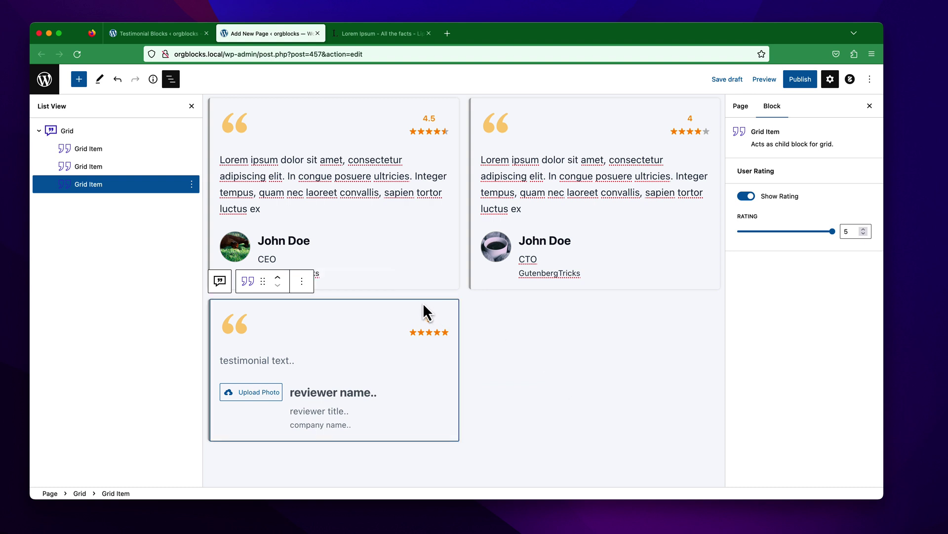
pyautogui.click(302, 281)
pyautogui.click(324, 436)
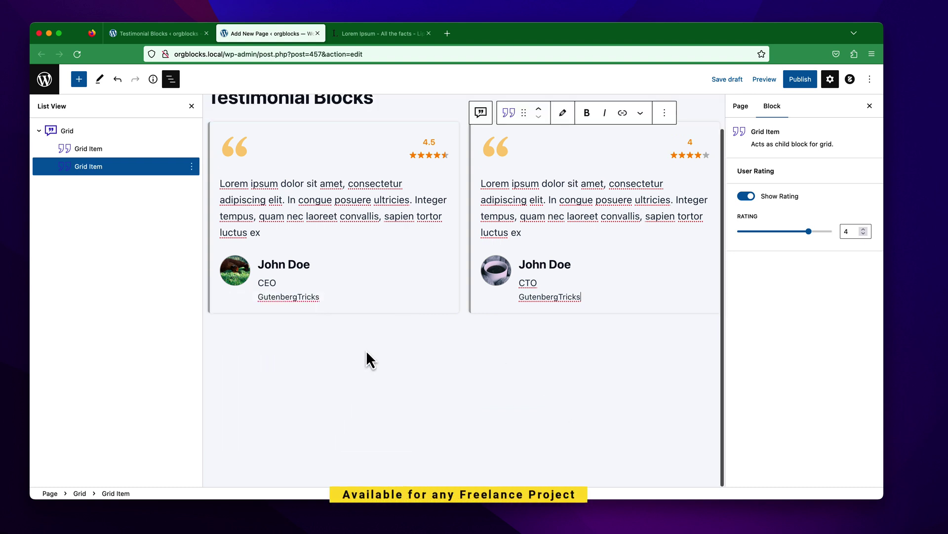
pyautogui.click(59, 132)
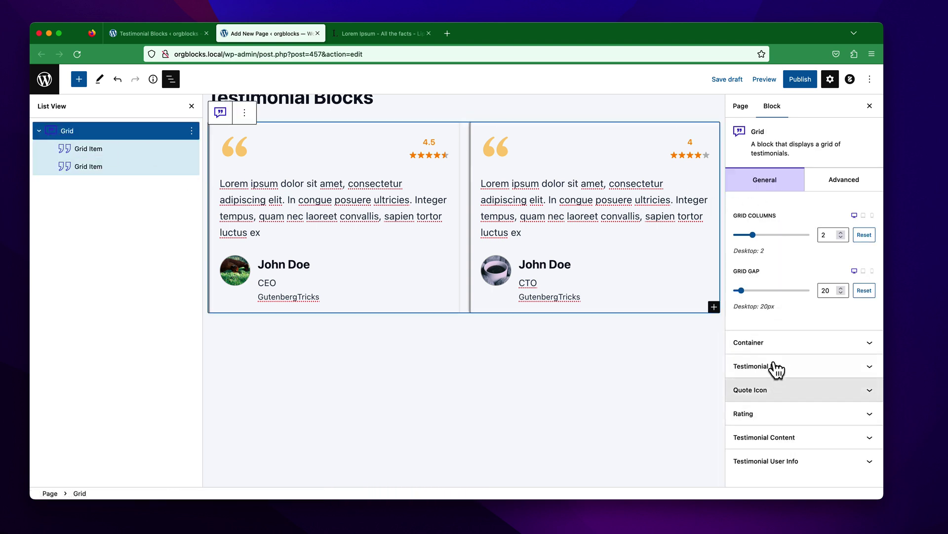
pyautogui.moveTo(776, 217); pyautogui.dragTo(735, 217)
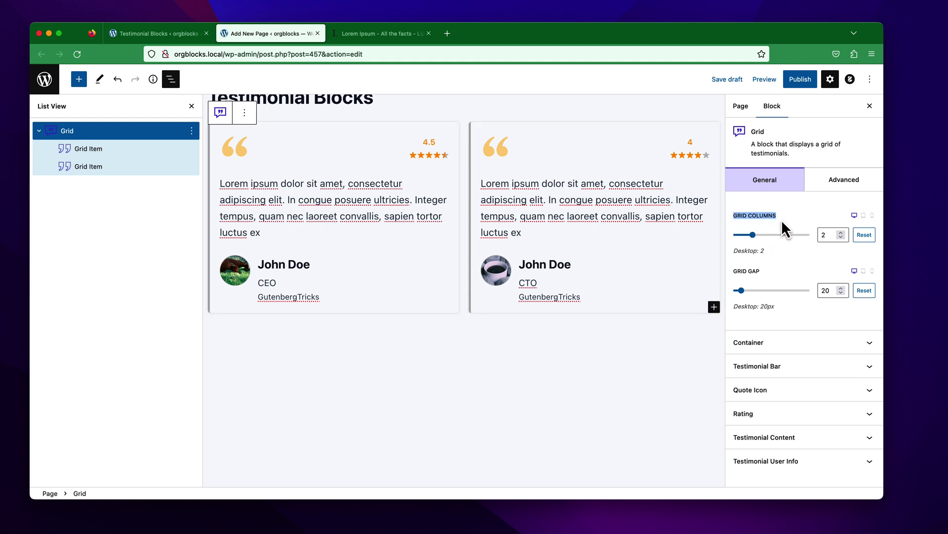
pyautogui.moveTo(763, 271); pyautogui.dragTo(733, 272)
pyautogui.click(781, 329)
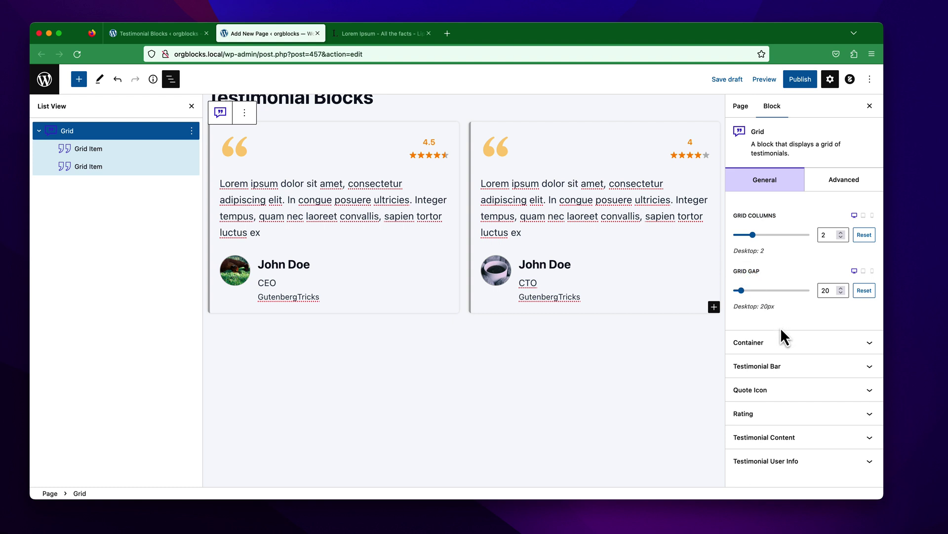
pyautogui.click(798, 80)
# Confirm Publish, view the live page in its own tab, then close the post-publish panel
pyautogui.click(793, 79)
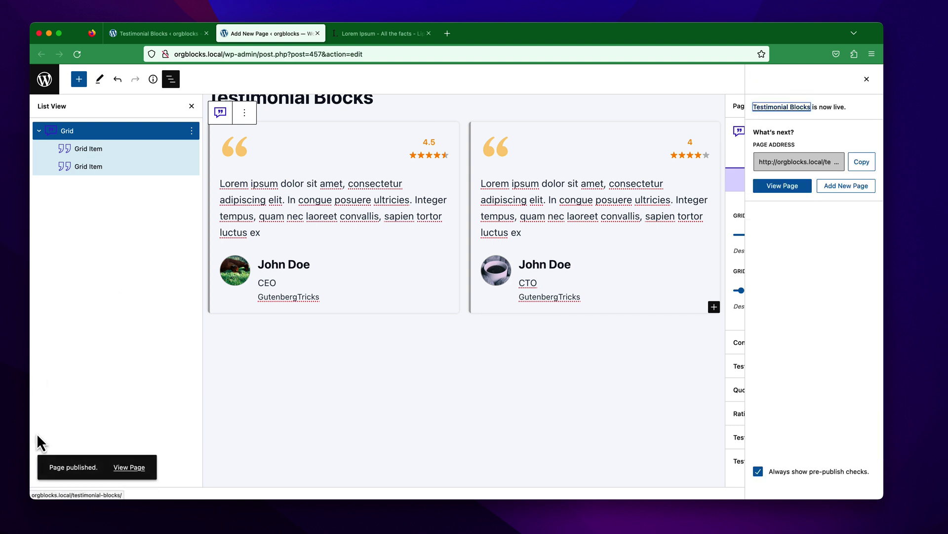
pyautogui.keyDown('super'); pyautogui.click(128, 477); pyautogui.keyUp('super')
pyautogui.click(343, 40)
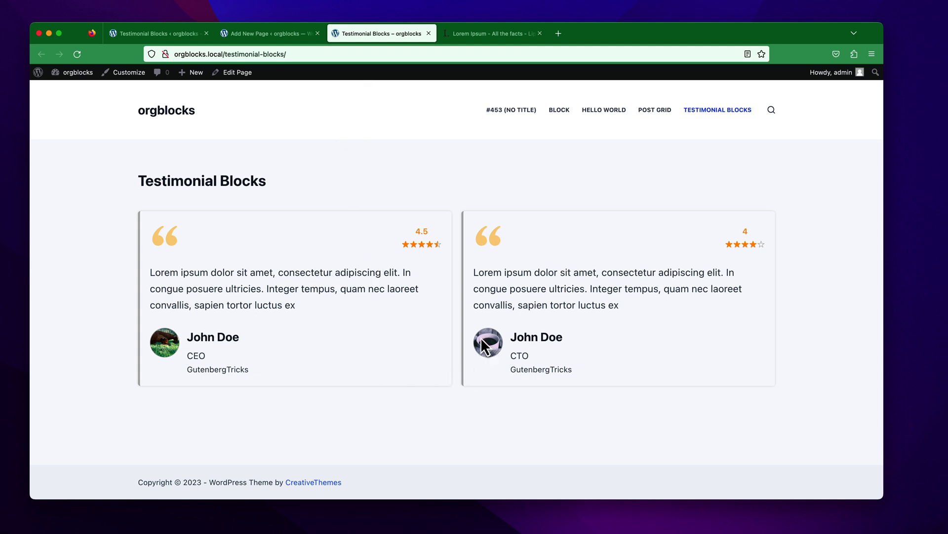
pyautogui.click(277, 33)
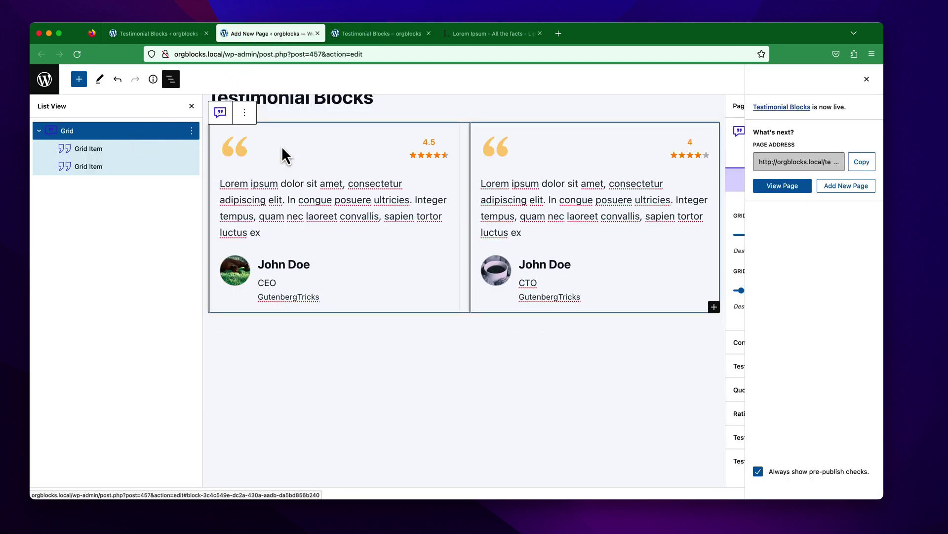
pyautogui.click(867, 79)
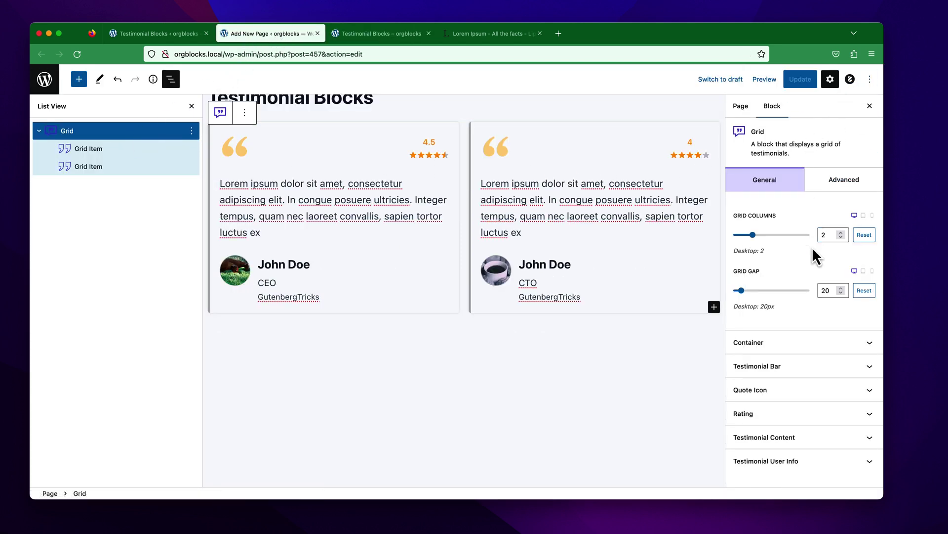
# Duplicate the second testimonial card to create a third card
pyautogui.click(502, 128)
pyautogui.click(586, 115)
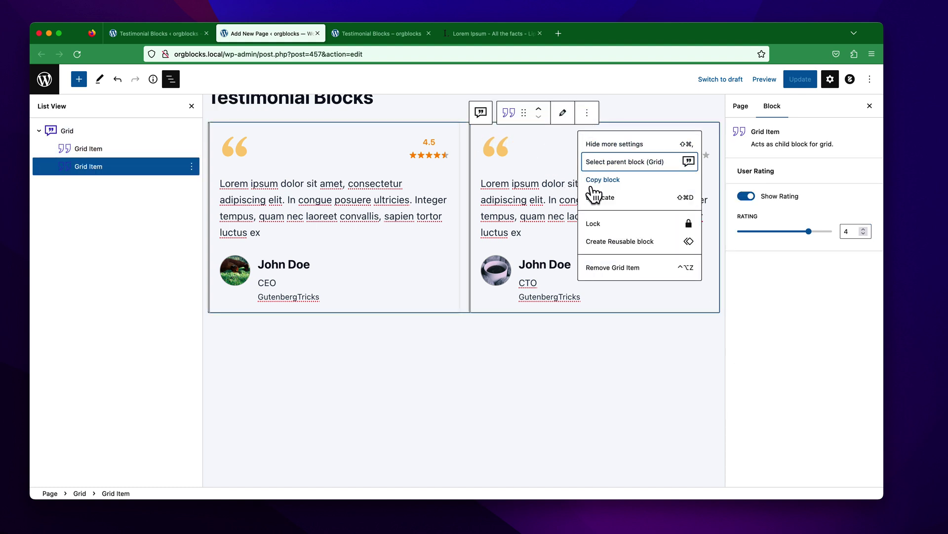
pyautogui.click(595, 201)
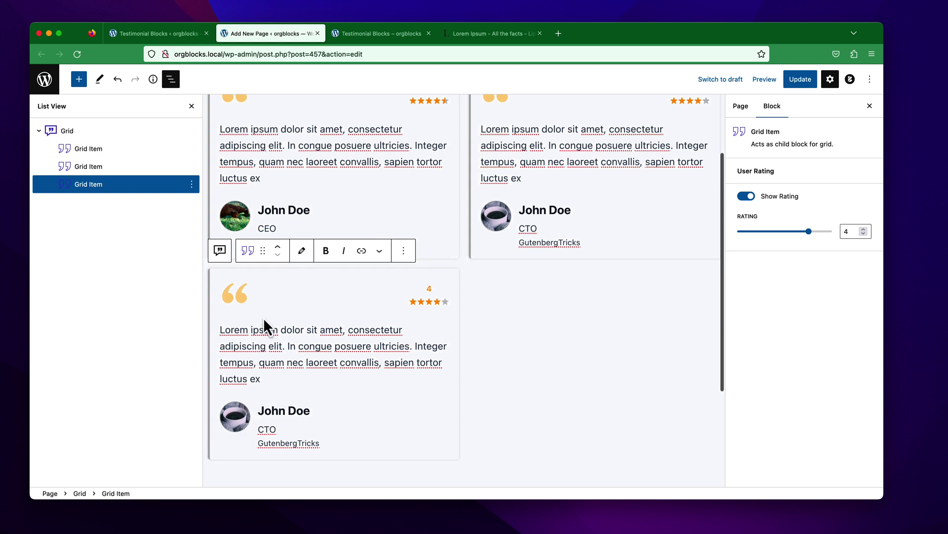
# Replace the third card's avatar with the cat photo from the Media Library
pyautogui.click(302, 251)
pyautogui.scroll(-1, 228, 212)
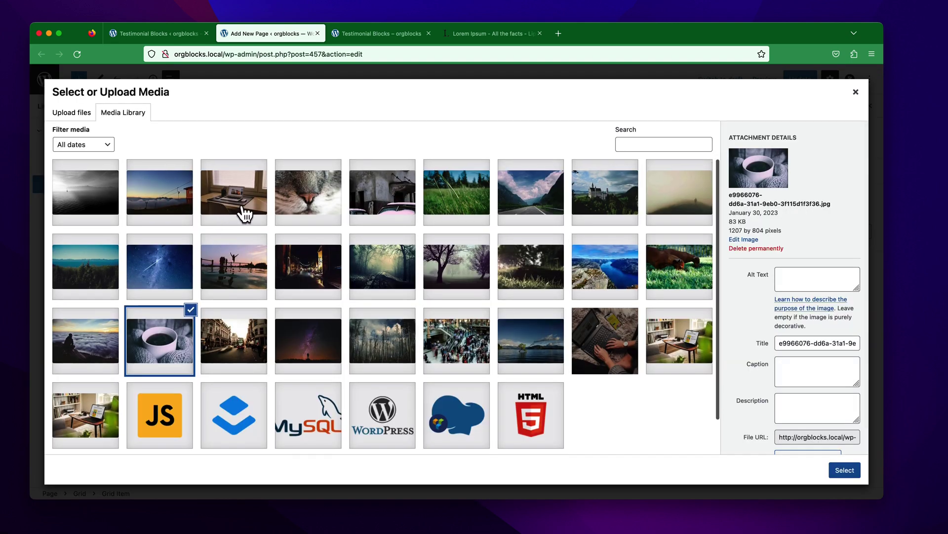
pyautogui.click(292, 213)
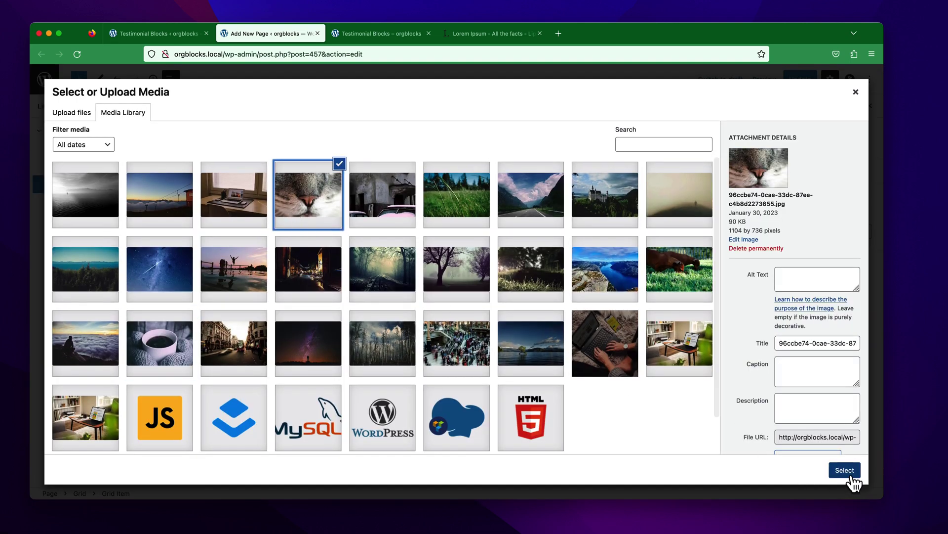
pyautogui.click(845, 470)
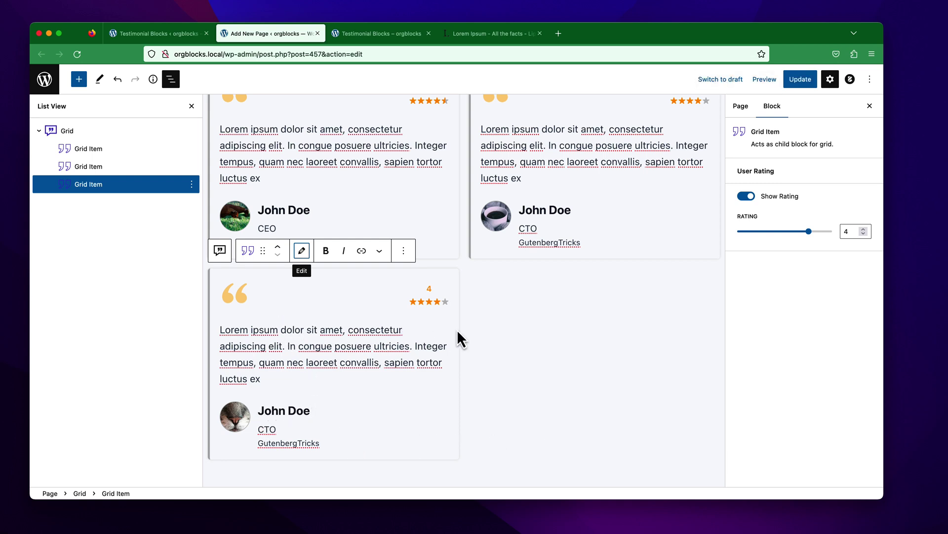
pyautogui.click(479, 315)
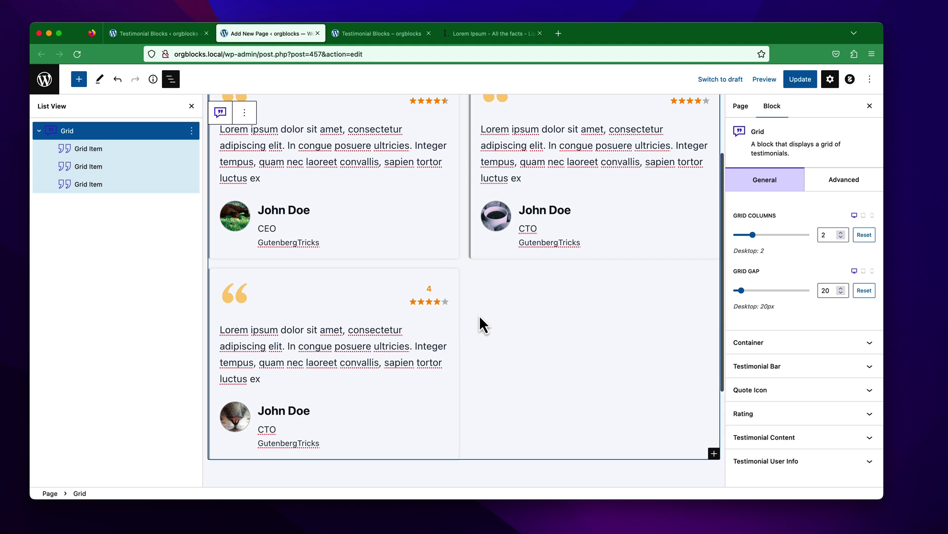
# Raise Grid Columns from 2 to 3, checking the tablet and mobile column values
pyautogui.click(840, 233)
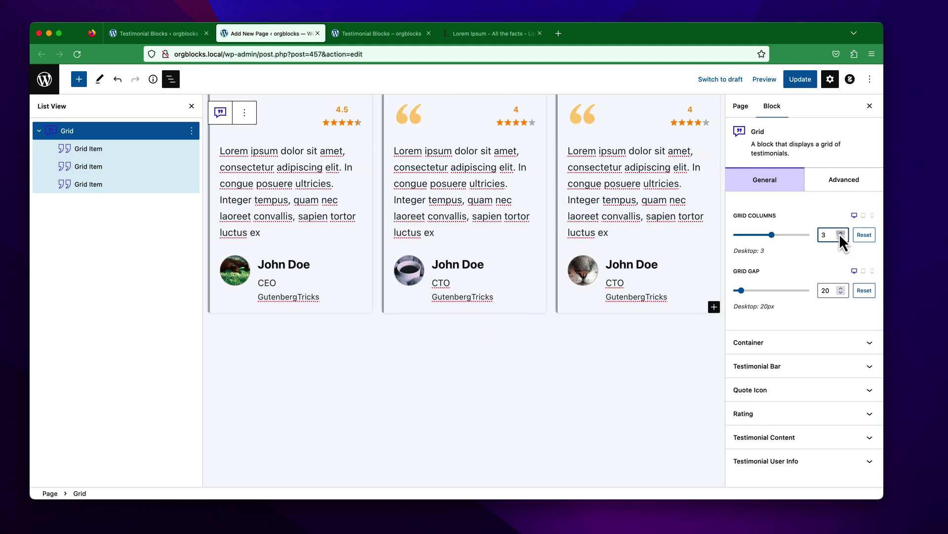
pyautogui.click(864, 216)
pyautogui.click(872, 216)
pyautogui.click(854, 216)
# Review the 20px grid gap across the desktop, tablet and mobile settings
pyautogui.moveTo(733, 272); pyautogui.dragTo(761, 271)
pyautogui.click(864, 272)
pyautogui.click(872, 271)
pyautogui.click(854, 271)
pyautogui.click(814, 273)
pyautogui.click(863, 271)
pyautogui.click(871, 272)
pyautogui.click(862, 273)
# Expand Container, try a 26px border radius, and toggle the box shadow off and on
pyautogui.click(745, 346)
pyautogui.scroll(-1, 746, 341)
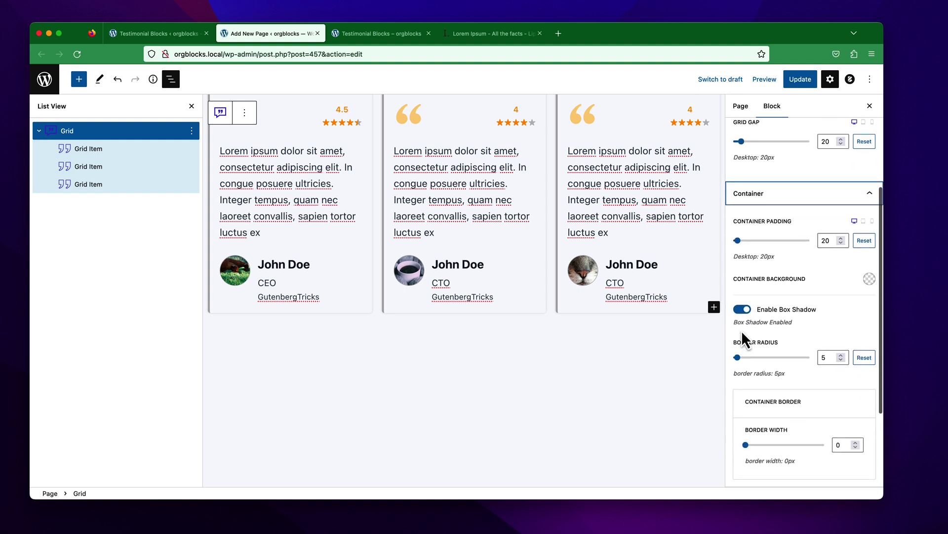
pyautogui.scroll(-1, 778, 271)
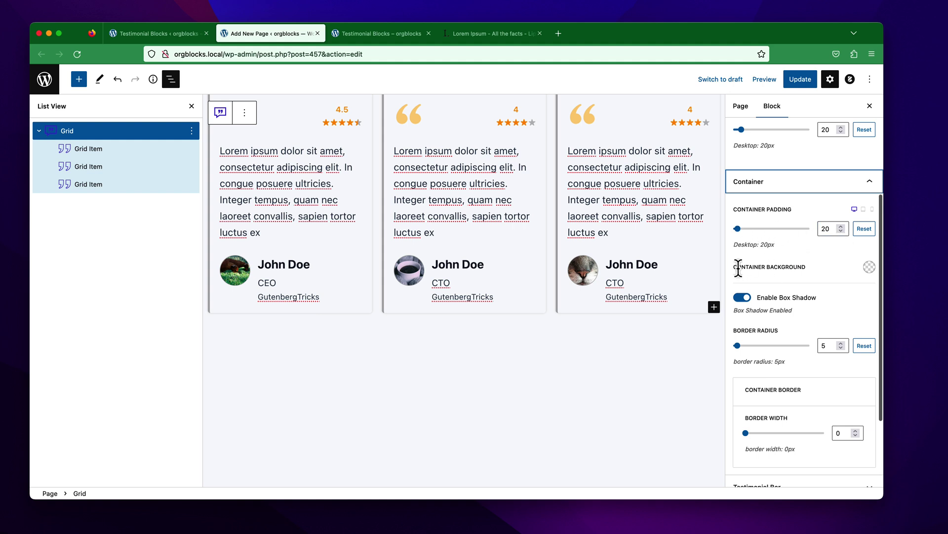
pyautogui.moveTo(733, 268); pyautogui.dragTo(808, 266)
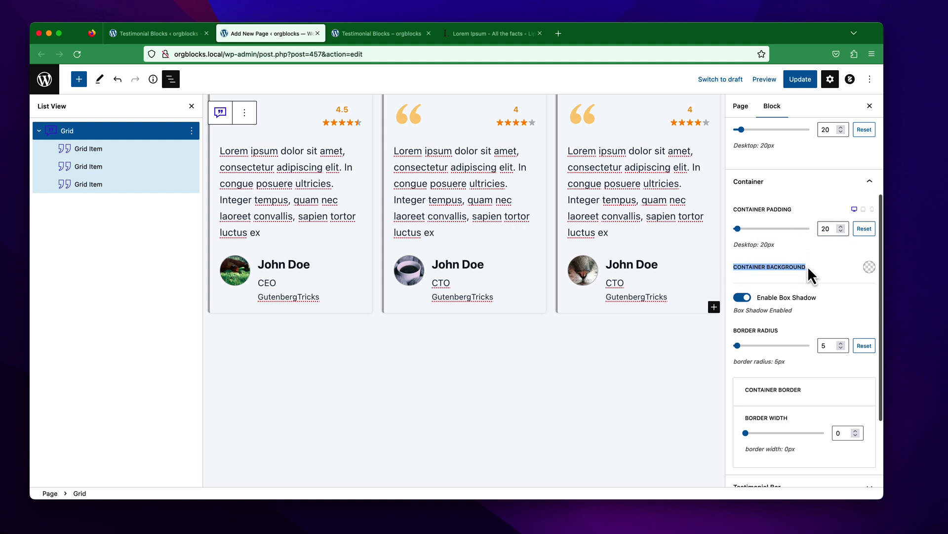
pyautogui.scroll(-2, 823, 281)
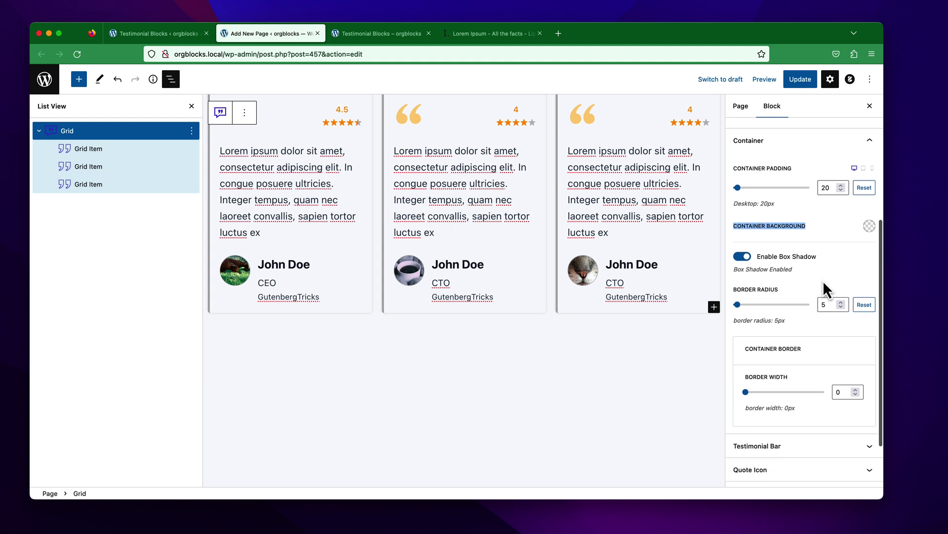
pyautogui.click(744, 252)
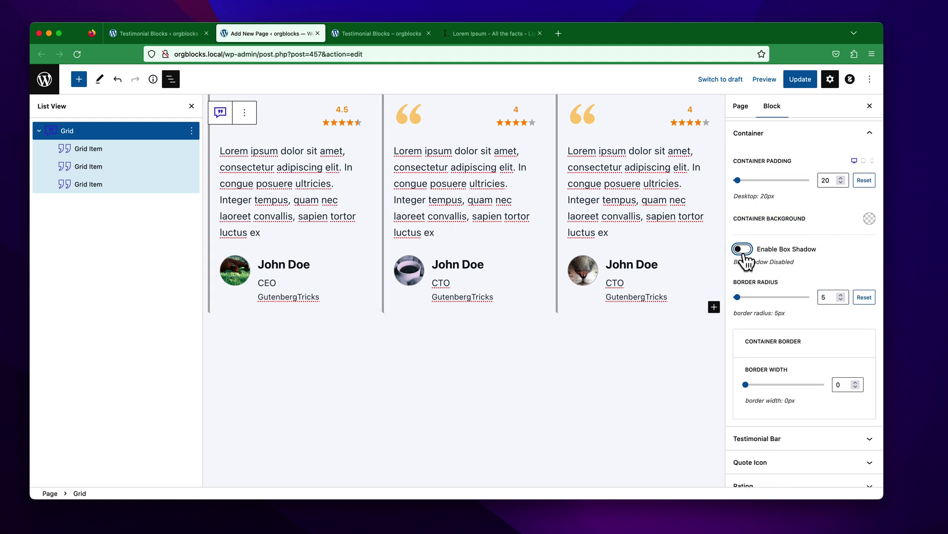
pyautogui.click(744, 251)
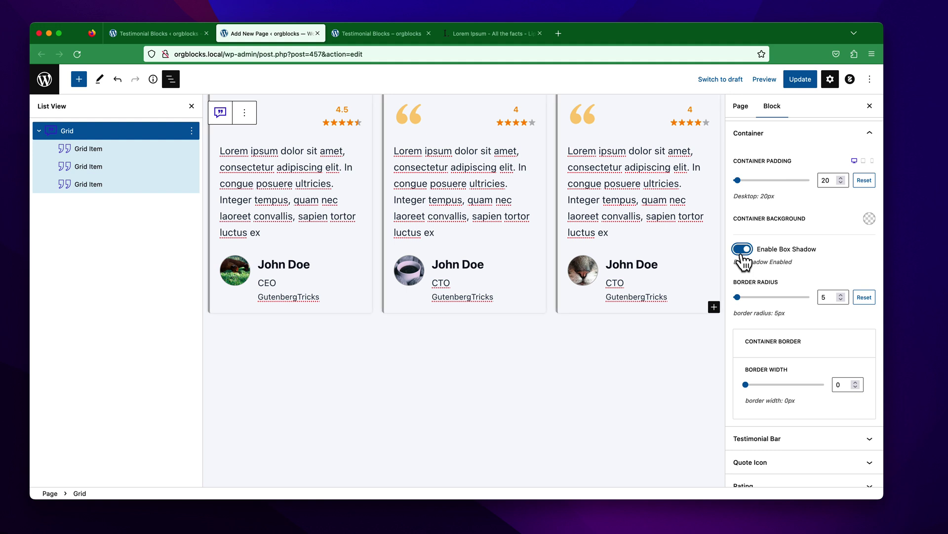
# Try a 40px card border radius, then reset it to 5
pyautogui.scroll(-2, 759, 269)
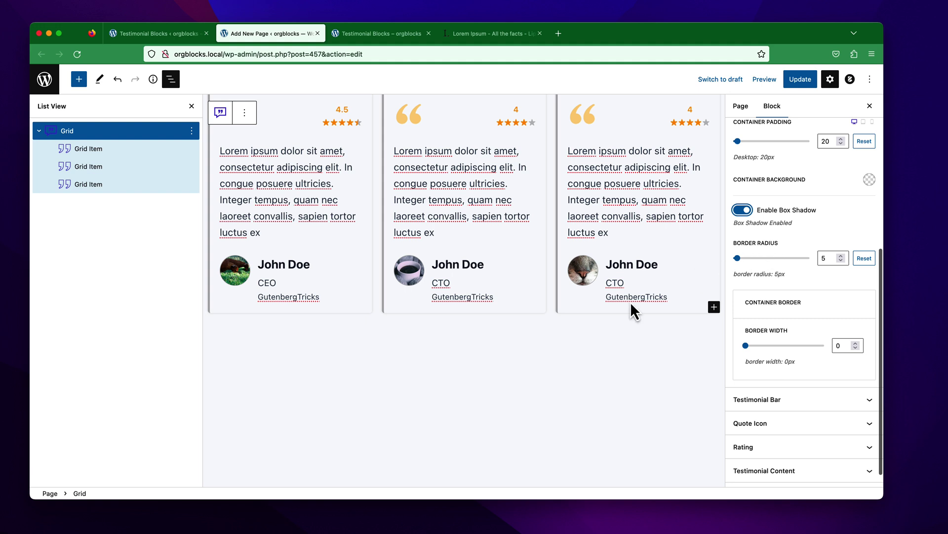
pyautogui.scroll(1, 800, 278)
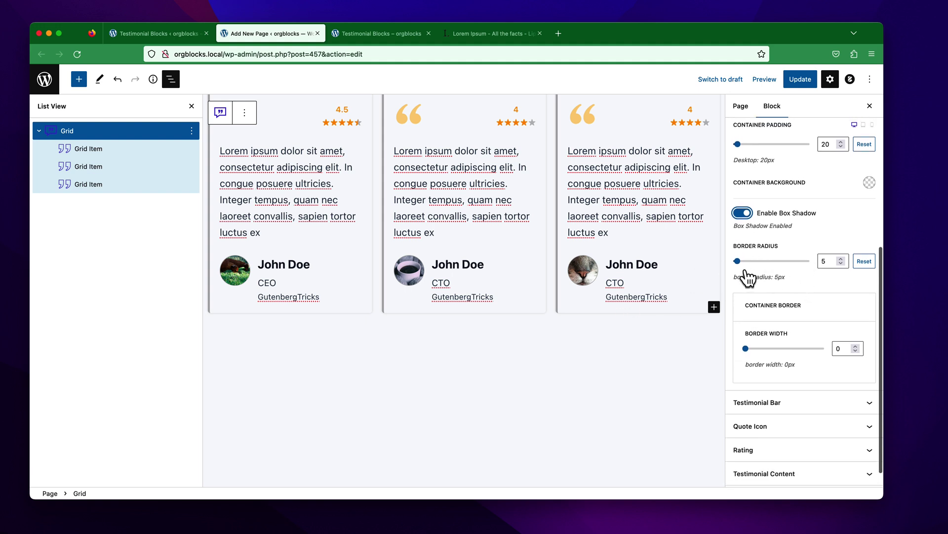
pyautogui.moveTo(738, 261); pyautogui.dragTo(765, 269)
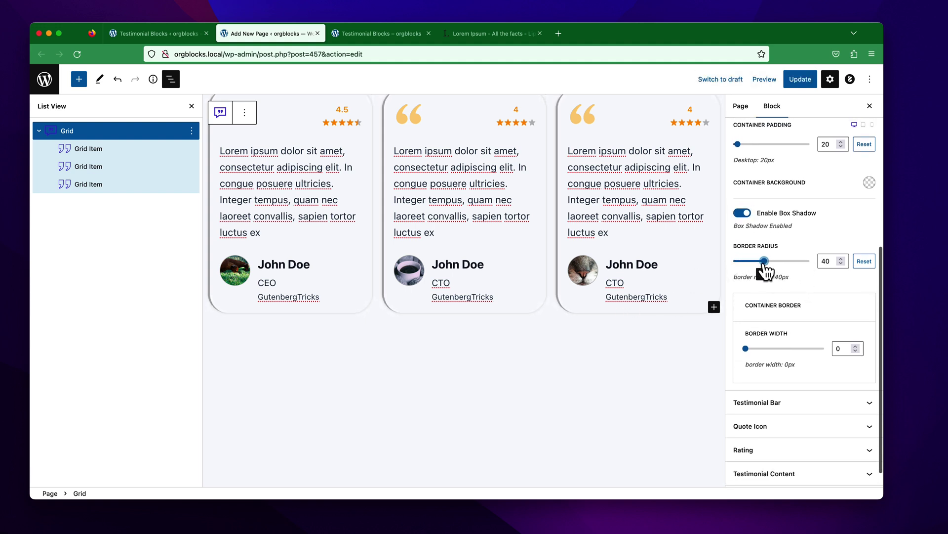
pyautogui.click(865, 263)
pyautogui.scroll(-2, 780, 277)
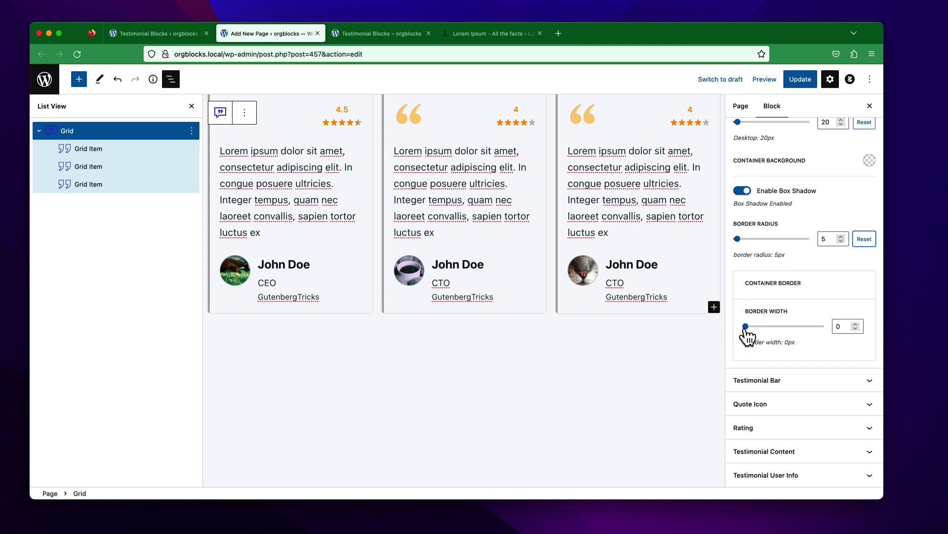
# Try a 1px card border in Groove and then Dotted styles
pyautogui.click(856, 323)
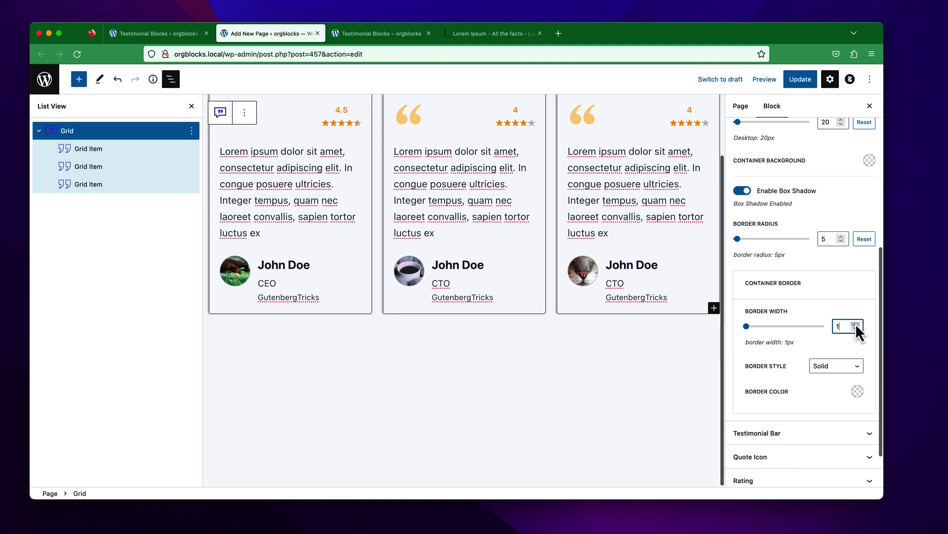
pyautogui.scroll(-1, 808, 337)
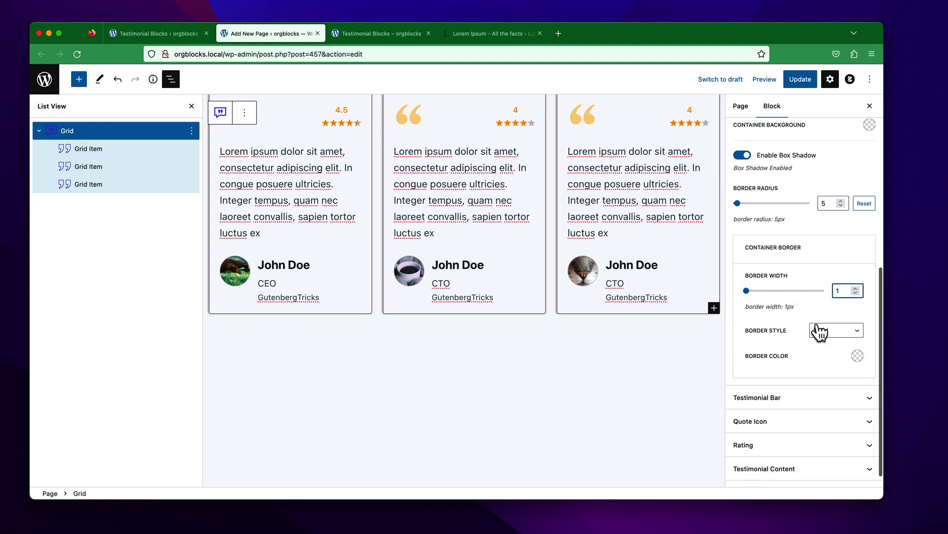
pyautogui.click(821, 337)
pyautogui.click(819, 330)
pyautogui.click(819, 335)
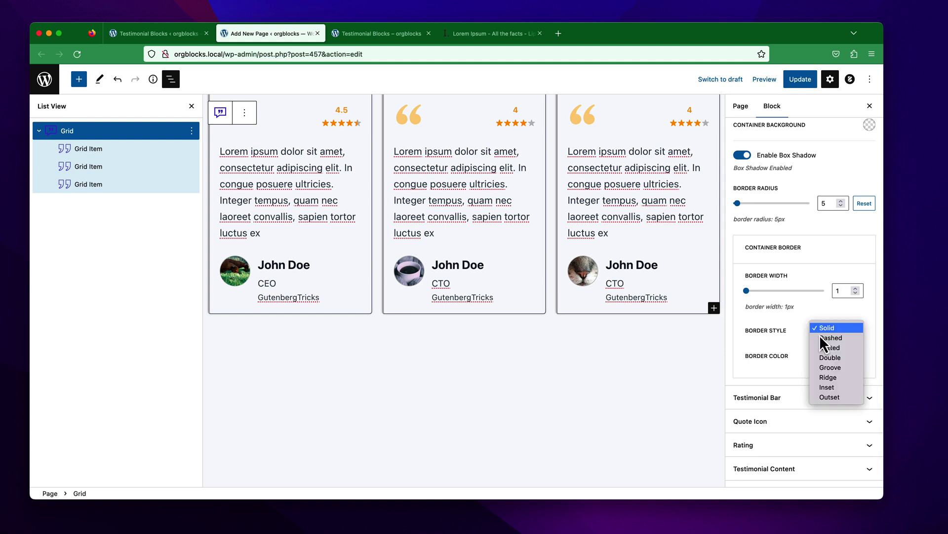
pyautogui.click(826, 369)
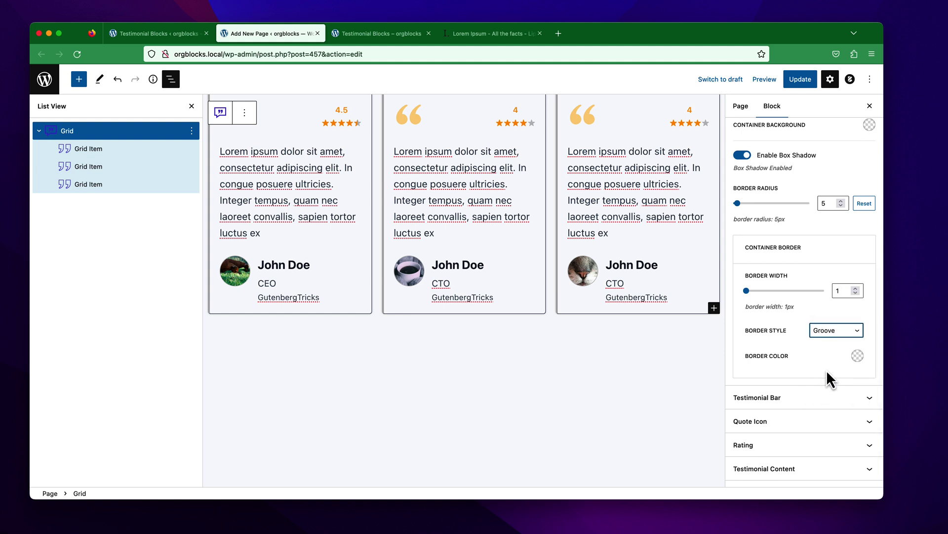
pyautogui.click(825, 332)
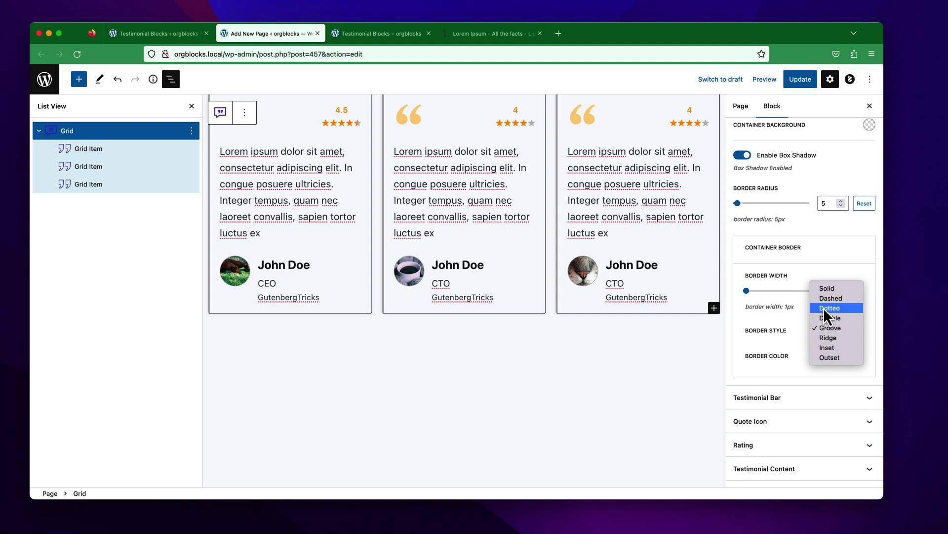
pyautogui.click(824, 308)
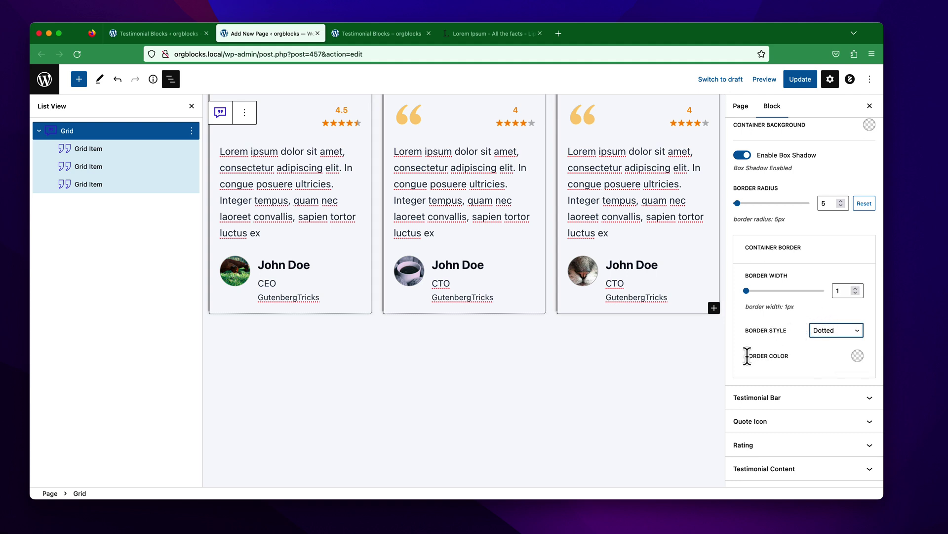
# Set the container border width to 0 and collapse the Container section
pyautogui.click(855, 293)
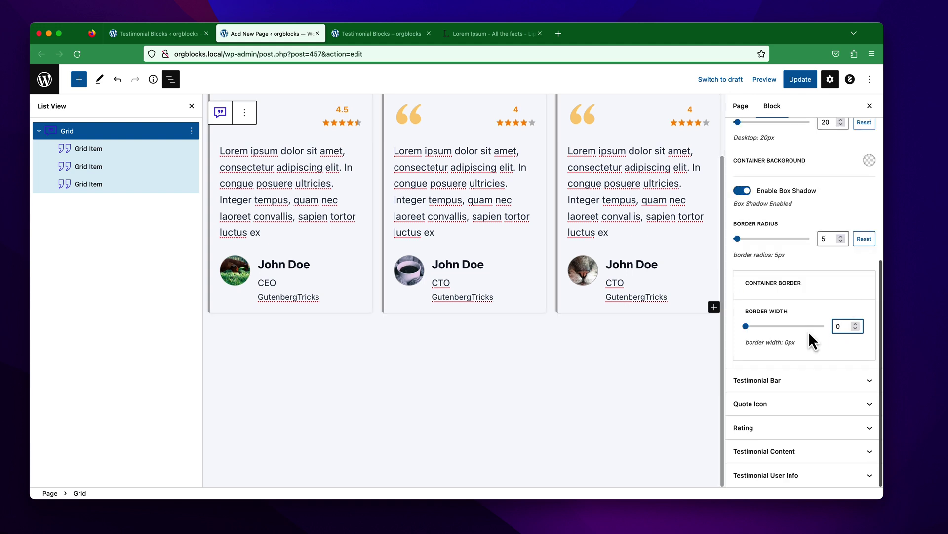
pyautogui.scroll(3, 769, 198)
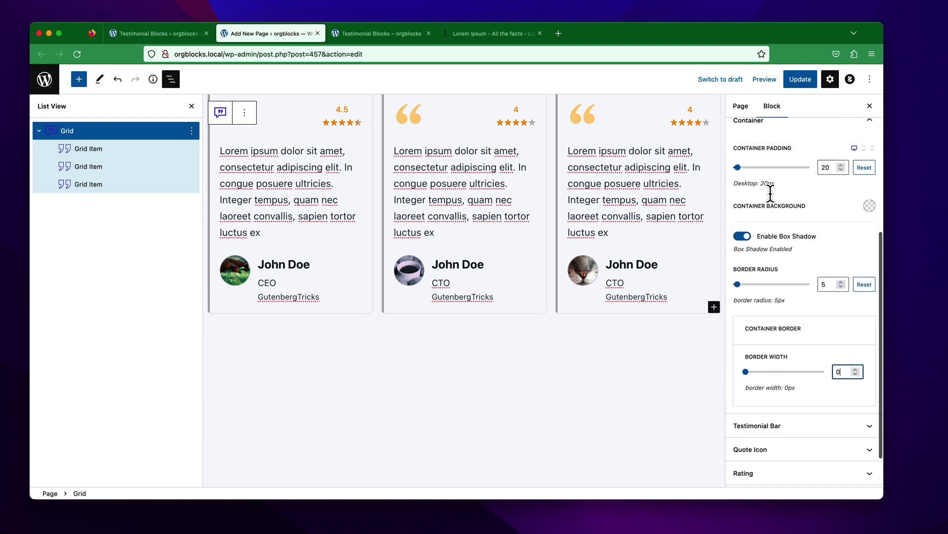
pyautogui.click(764, 150)
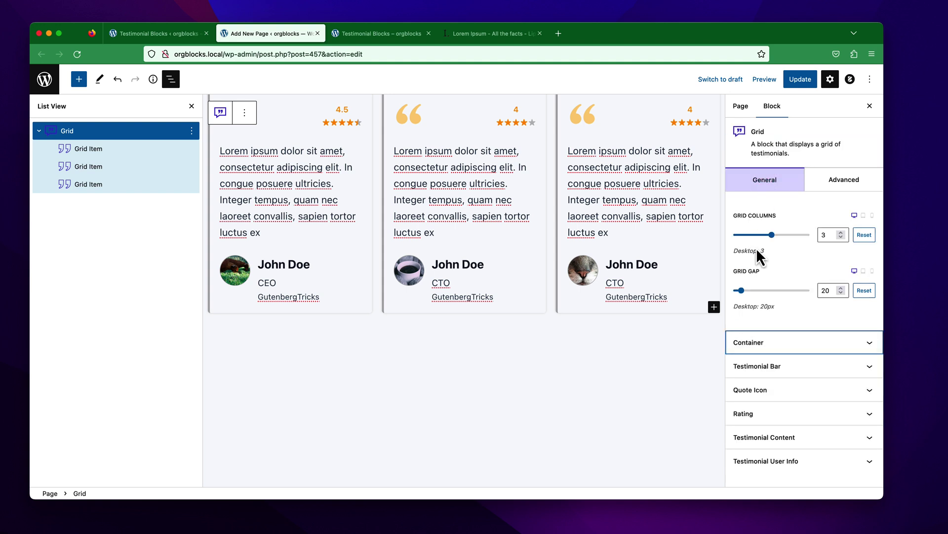
# Expand Testimonial Bar and toggle Show Testimonial Item Bar off and back on
pyautogui.click(766, 365)
pyautogui.scroll(-3, 763, 368)
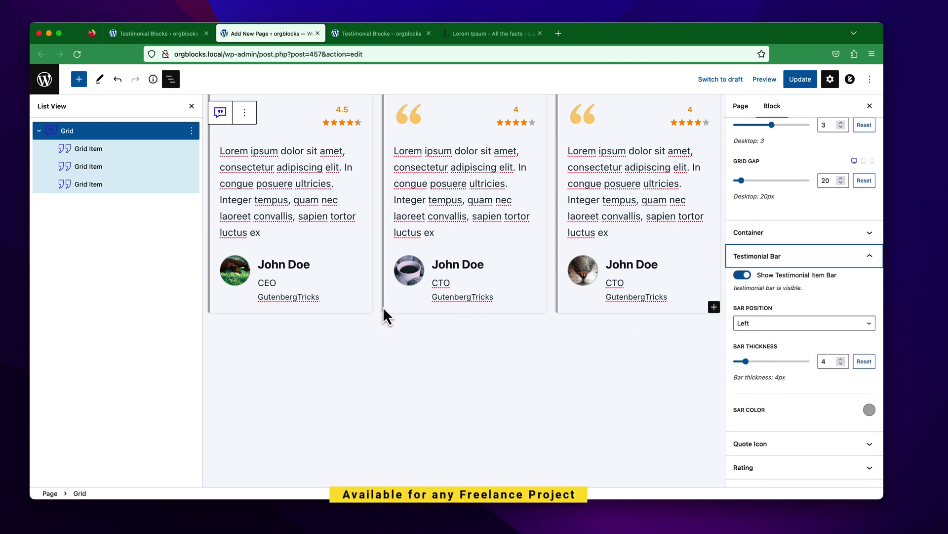
pyautogui.click(743, 276)
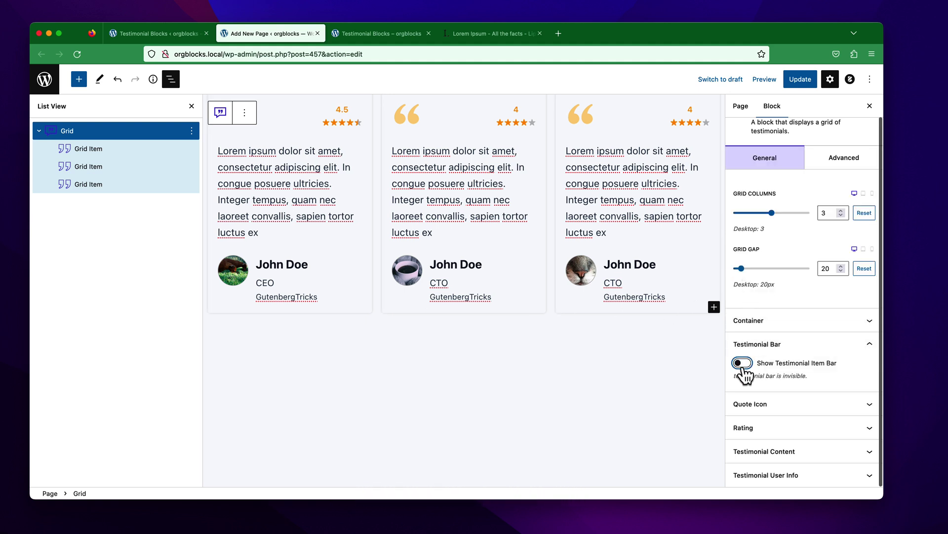
pyautogui.click(743, 363)
pyautogui.scroll(-3, 787, 374)
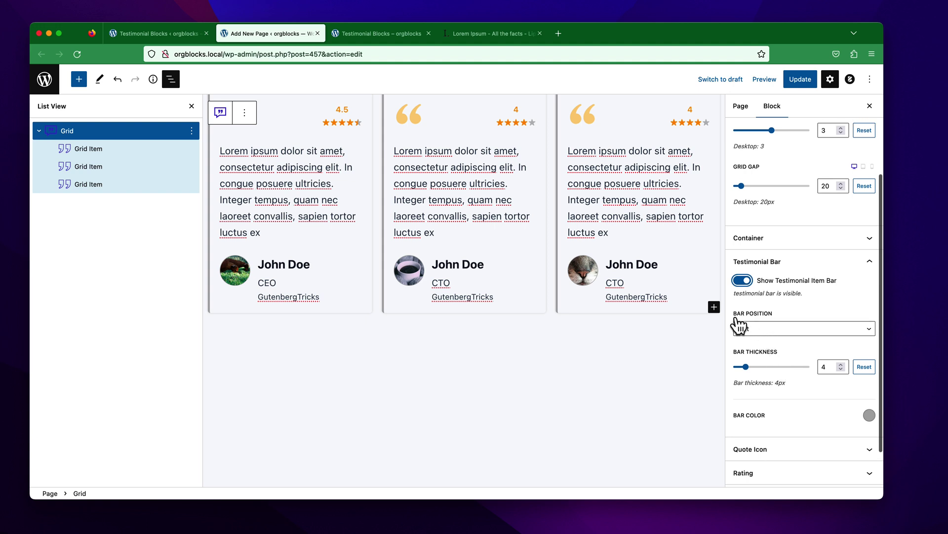
# Try Right and Top bar positions, then set Bar Position back to Left
pyautogui.click(768, 332)
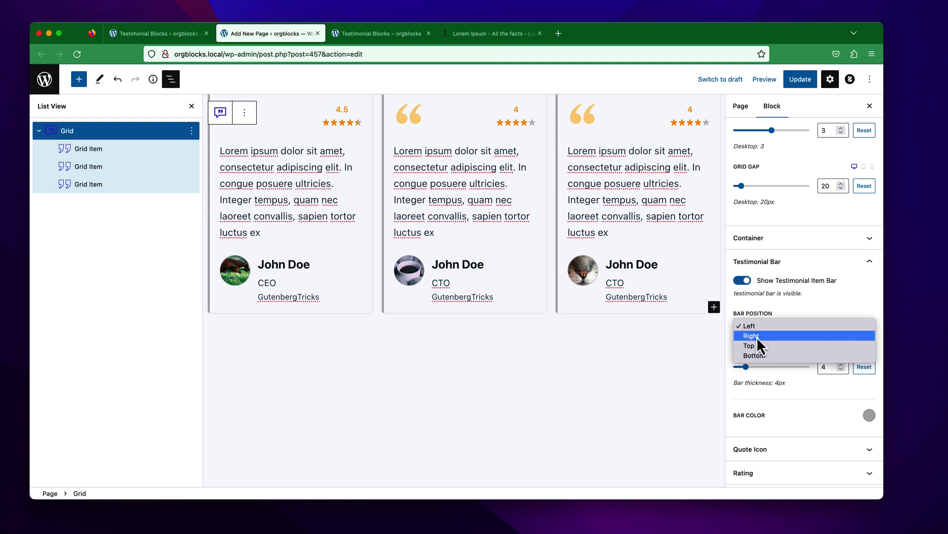
pyautogui.click(757, 336)
pyautogui.click(756, 330)
pyautogui.click(754, 337)
pyautogui.click(752, 327)
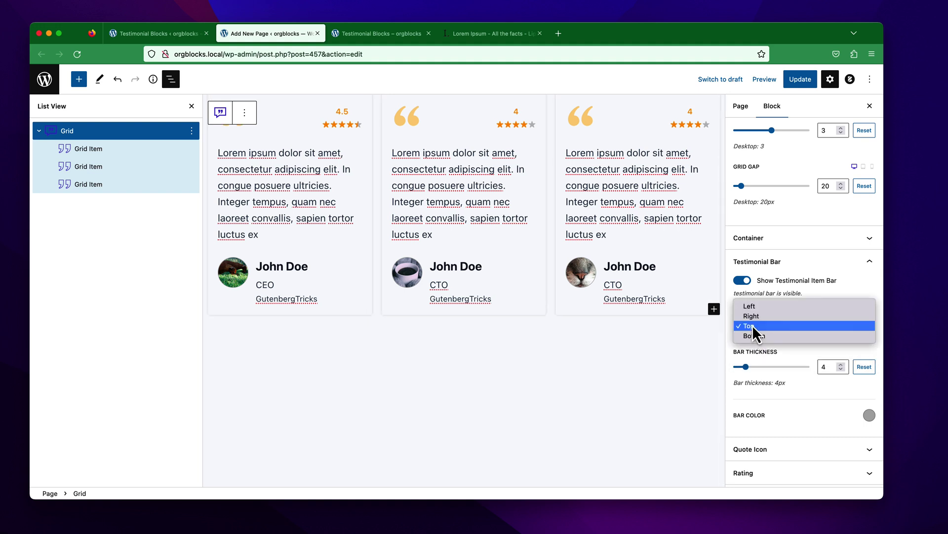
pyautogui.click(752, 307)
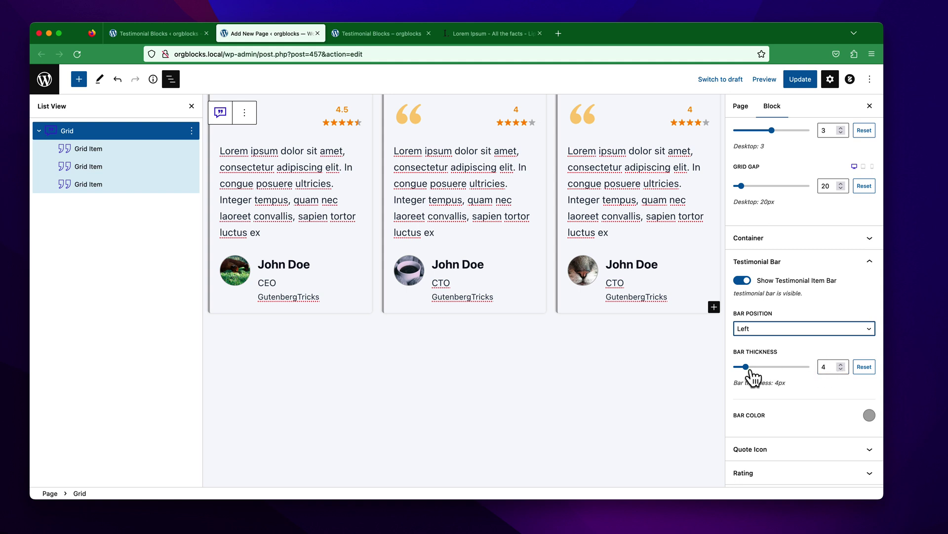
# Keep bar thickness at 4px after trying 8px, and colour the bar light orange #F8DEAE
pyautogui.moveTo(747, 368); pyautogui.dragTo(762, 371)
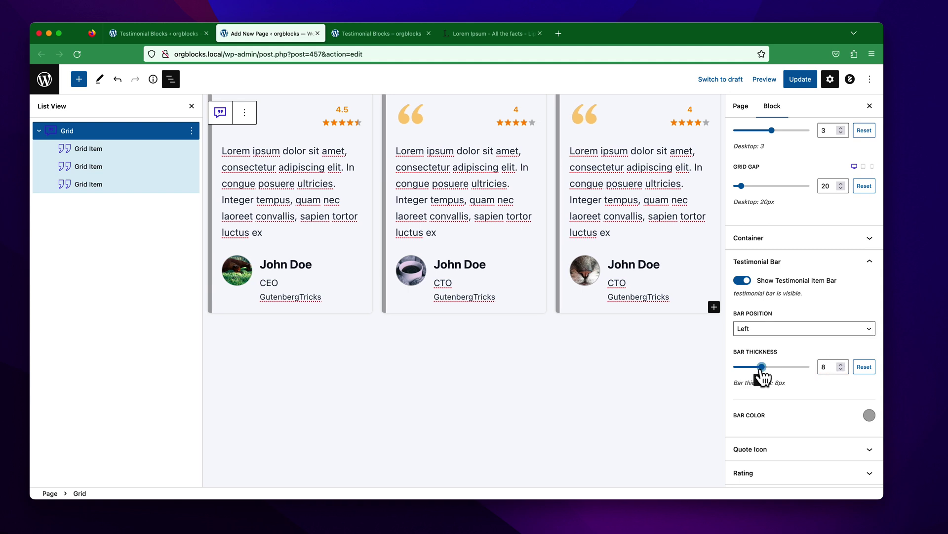
pyautogui.click(857, 370)
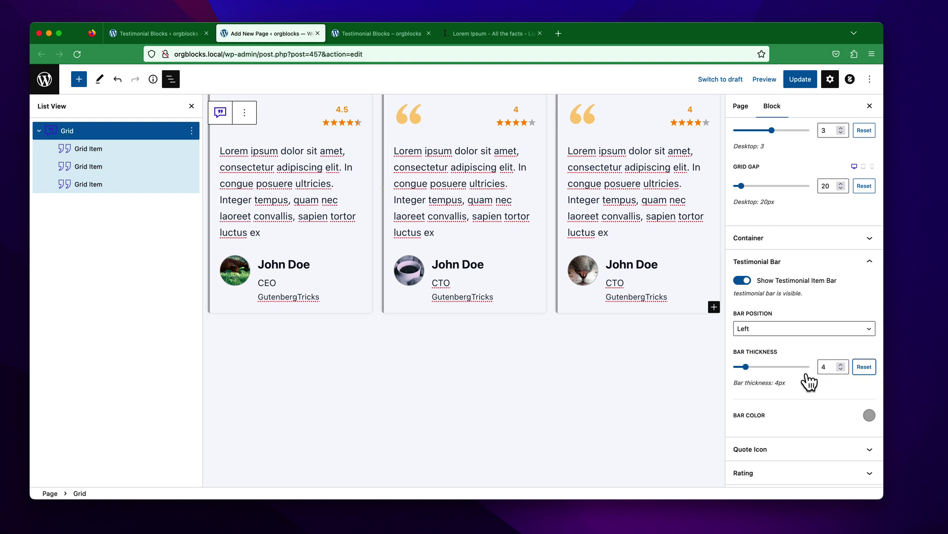
pyautogui.scroll(-2, 805, 372)
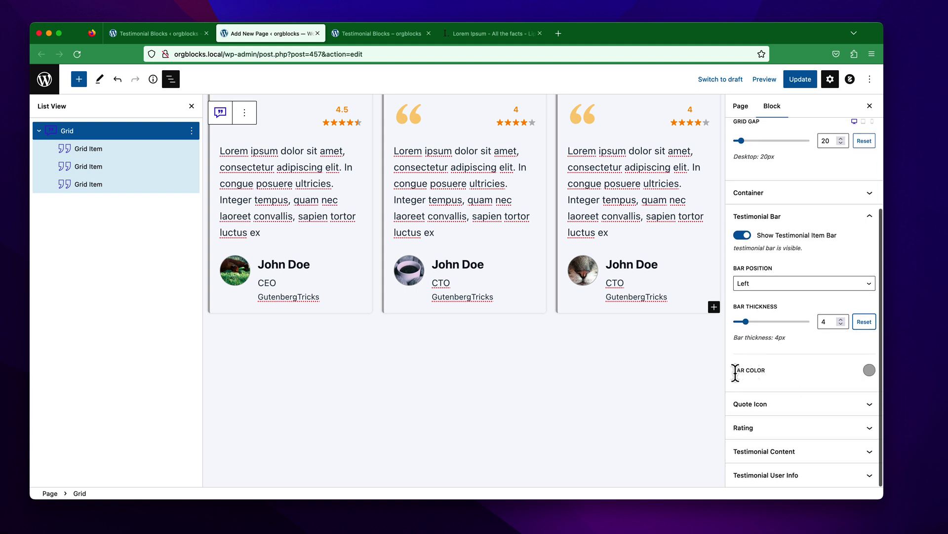
pyautogui.click(869, 370)
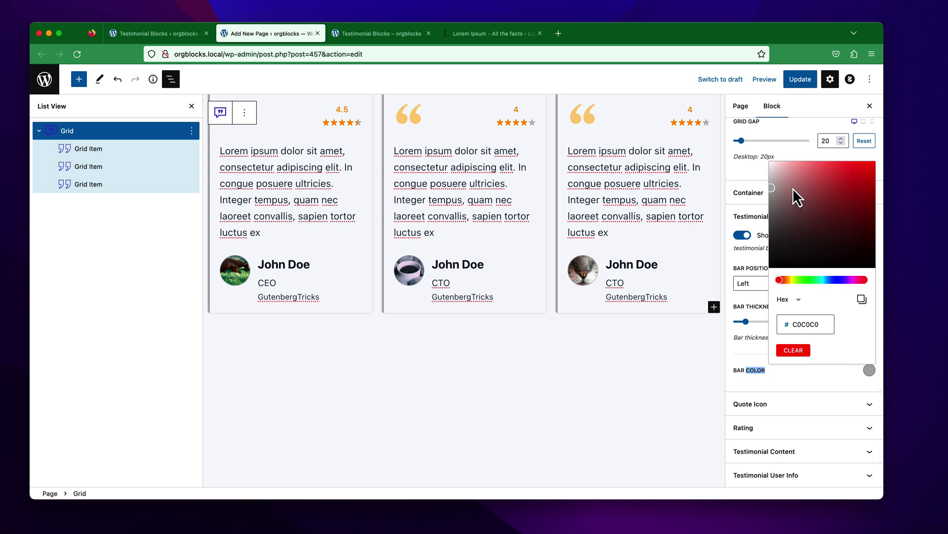
pyautogui.moveTo(781, 281); pyautogui.dragTo(788, 282)
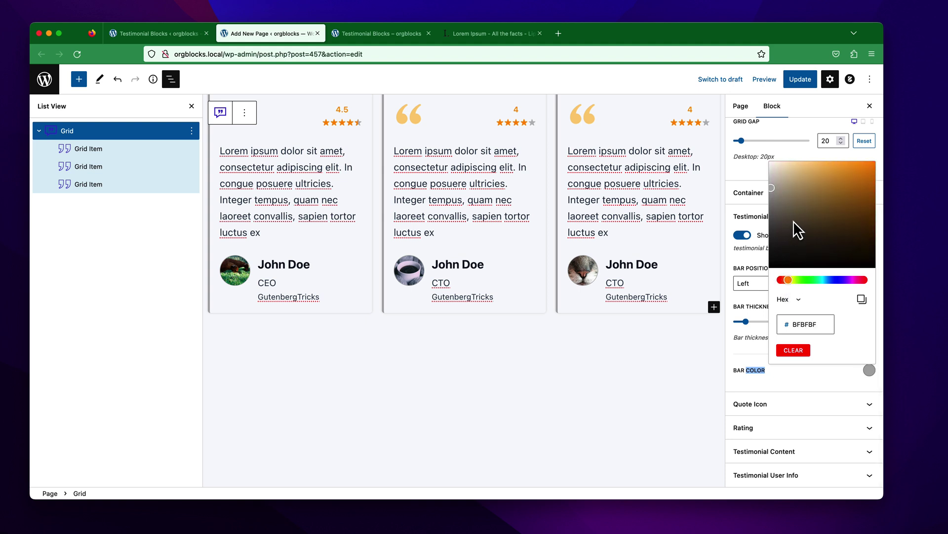
pyautogui.click(803, 166)
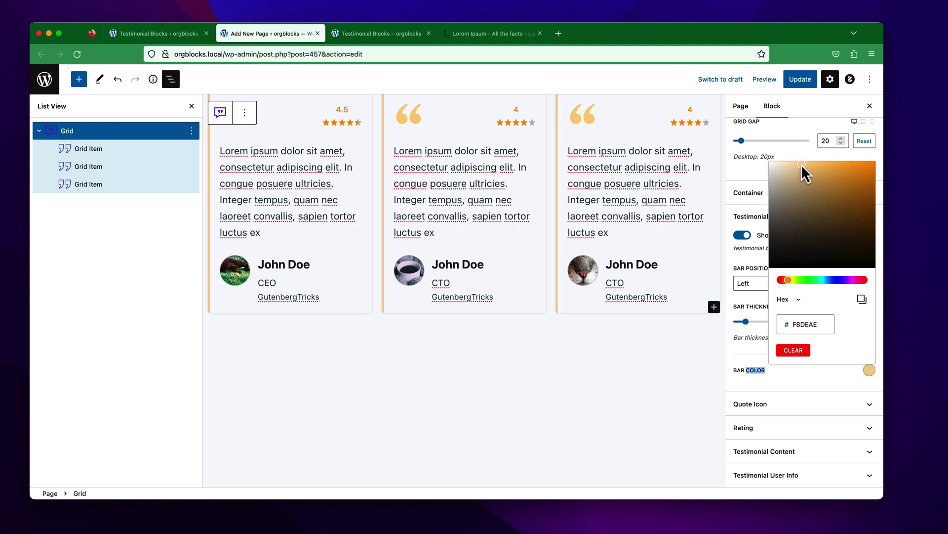
pyautogui.click(775, 374)
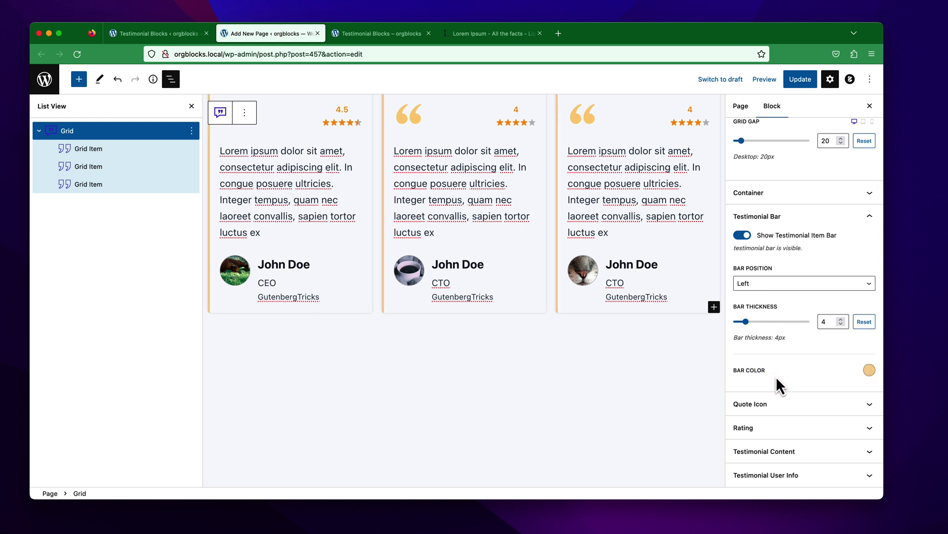
# Collapse Testimonial Bar, expand Quote Icon, and toggle Show Quote Icon off and on
pyautogui.click(770, 222)
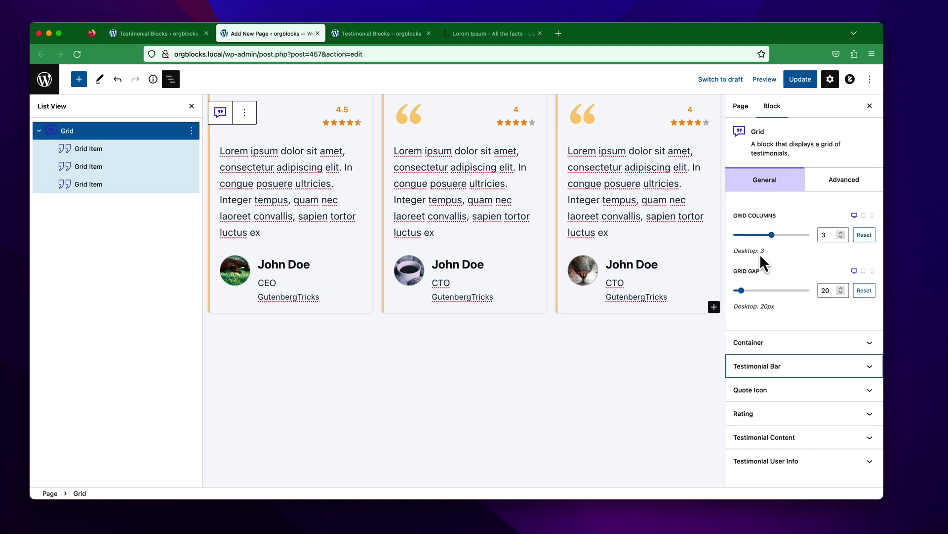
pyautogui.click(757, 392)
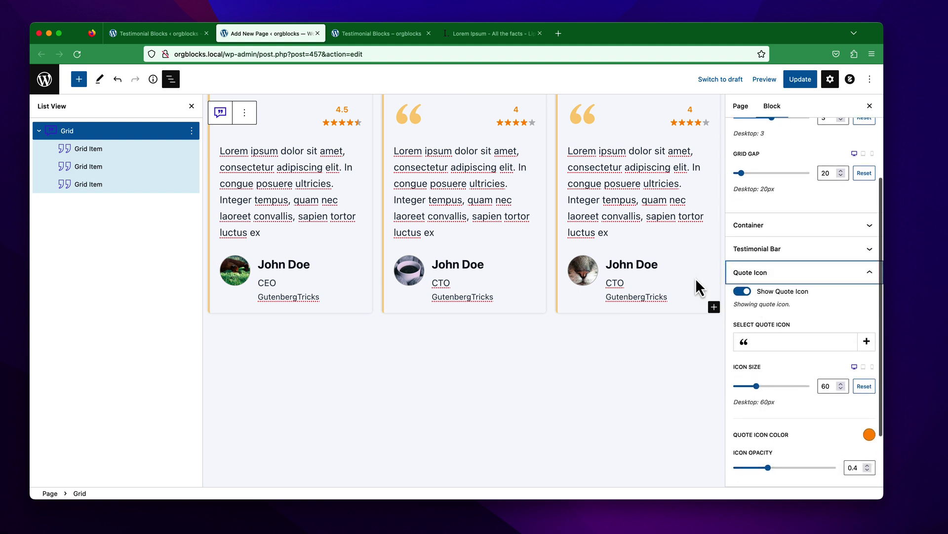
pyautogui.click(747, 294)
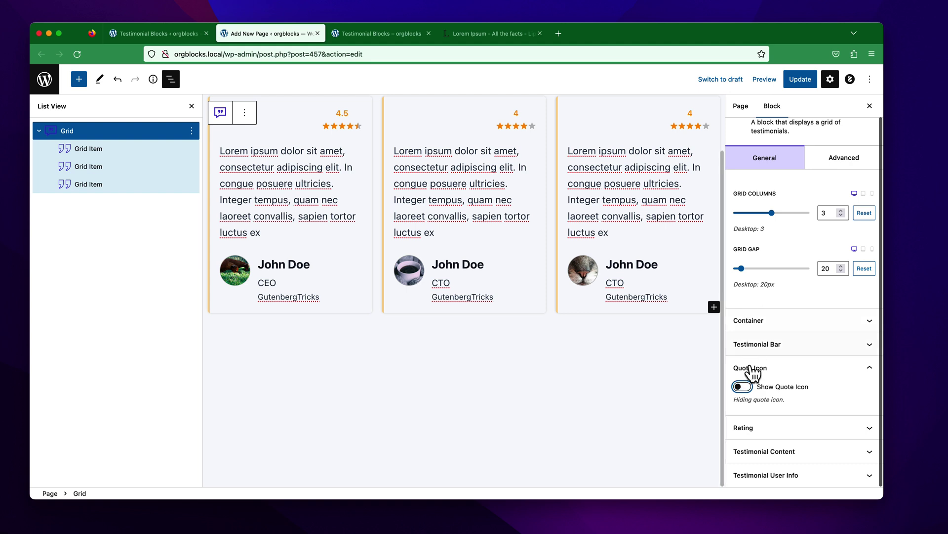
pyautogui.click(743, 387)
pyautogui.scroll(-3, 798, 379)
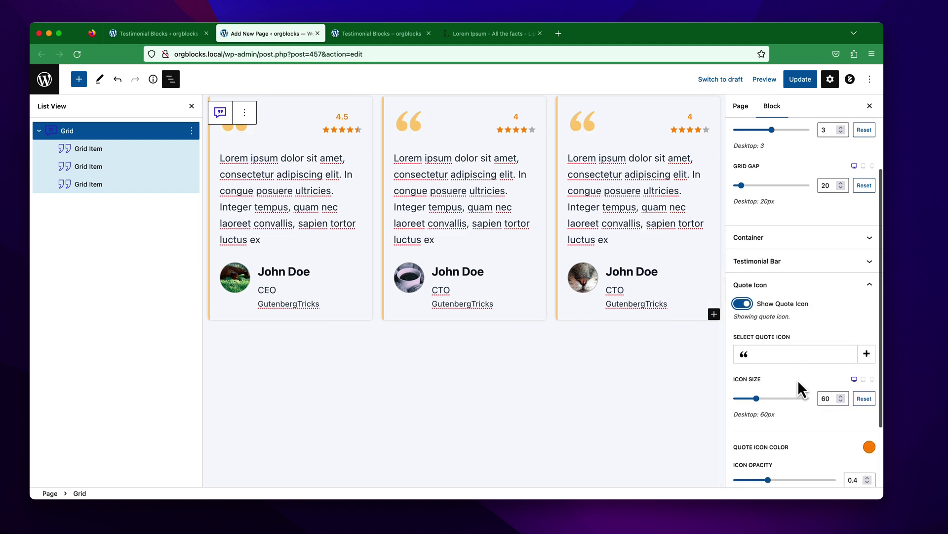
# Try the outline quote icon, return to filled, and reset size to 60 after trying 83
pyautogui.click(865, 299)
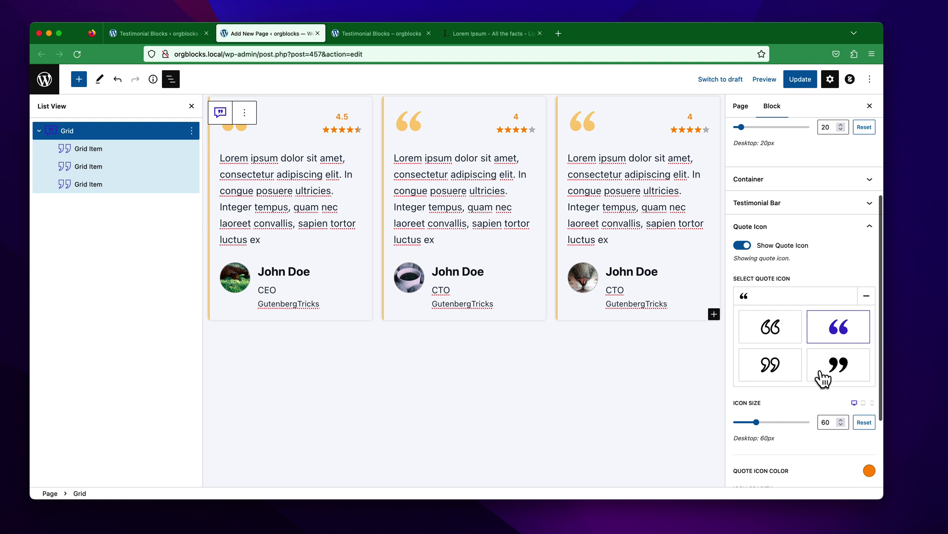
pyautogui.click(772, 340)
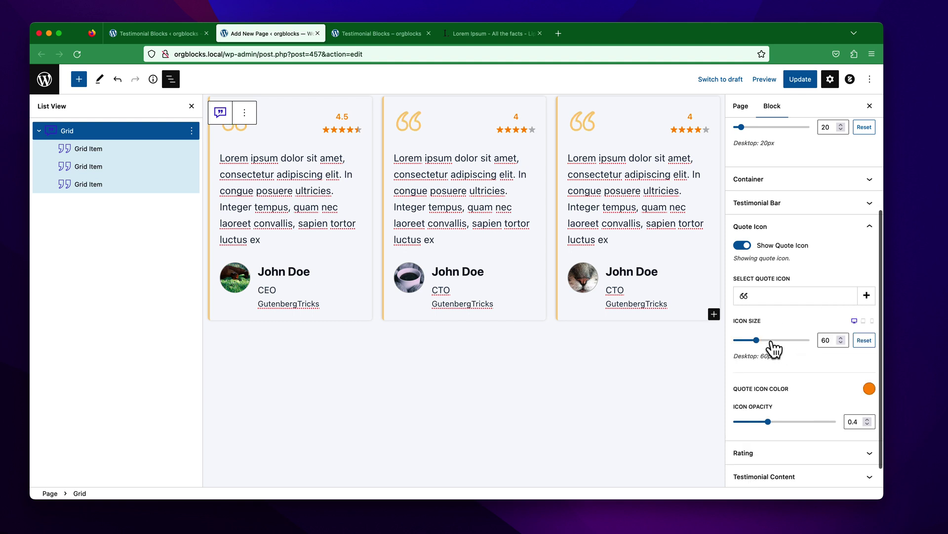
pyautogui.click(866, 296)
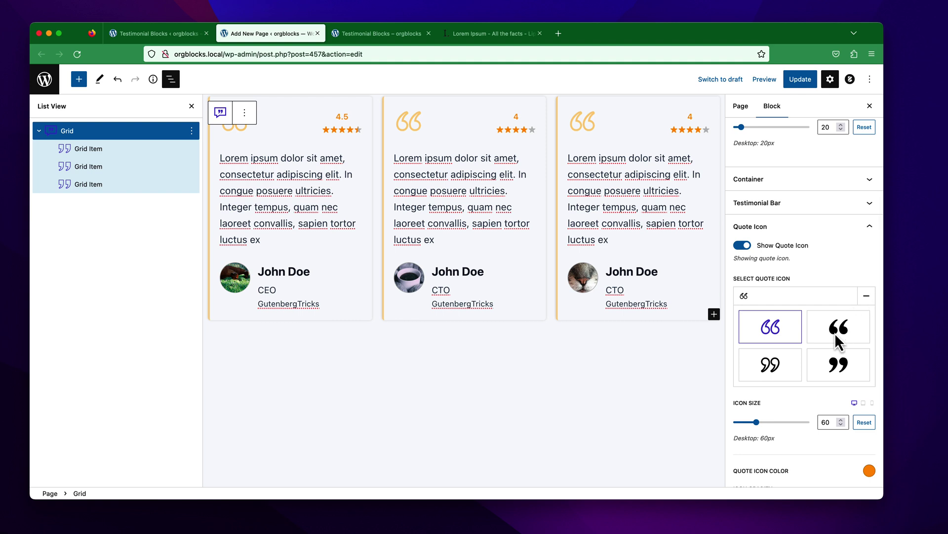
pyautogui.click(839, 327)
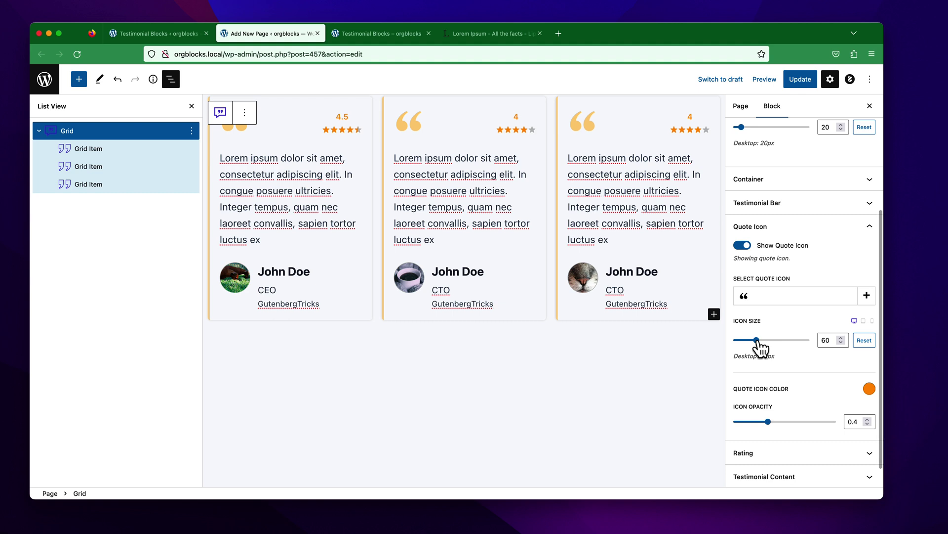
pyautogui.moveTo(757, 341); pyautogui.dragTo(765, 341)
pyautogui.click(862, 340)
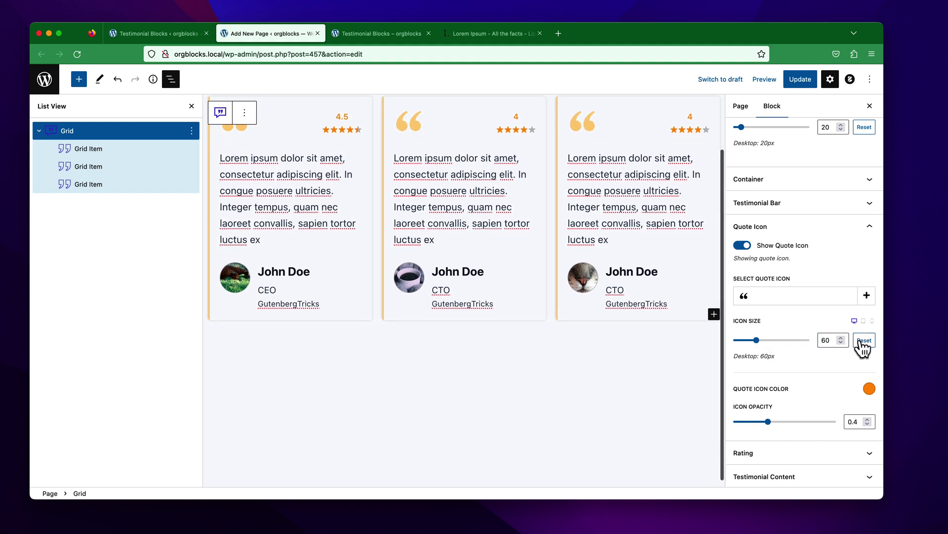
pyautogui.scroll(-1, 763, 365)
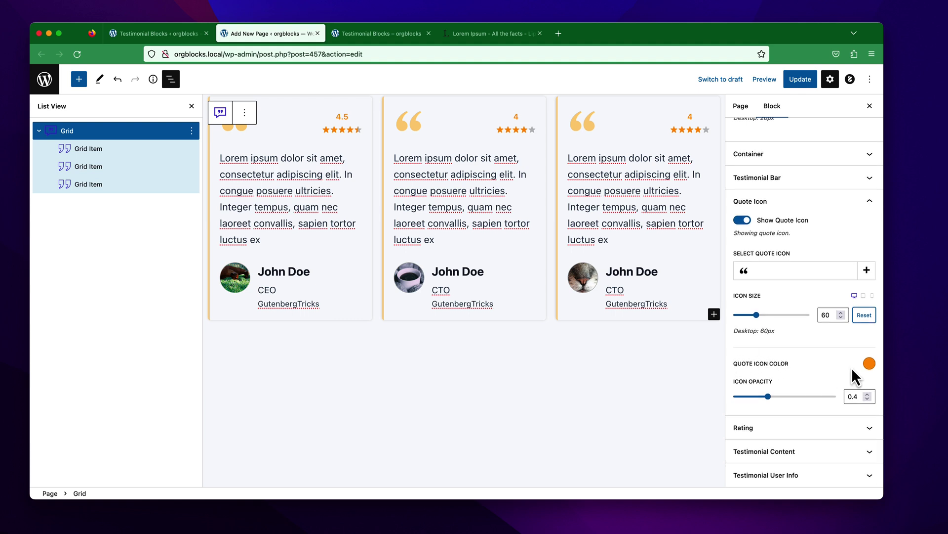
# Keep the orange quote icon colour and settle the icon opacity at 0.4, then collapse Quote Icon
pyautogui.click(868, 365)
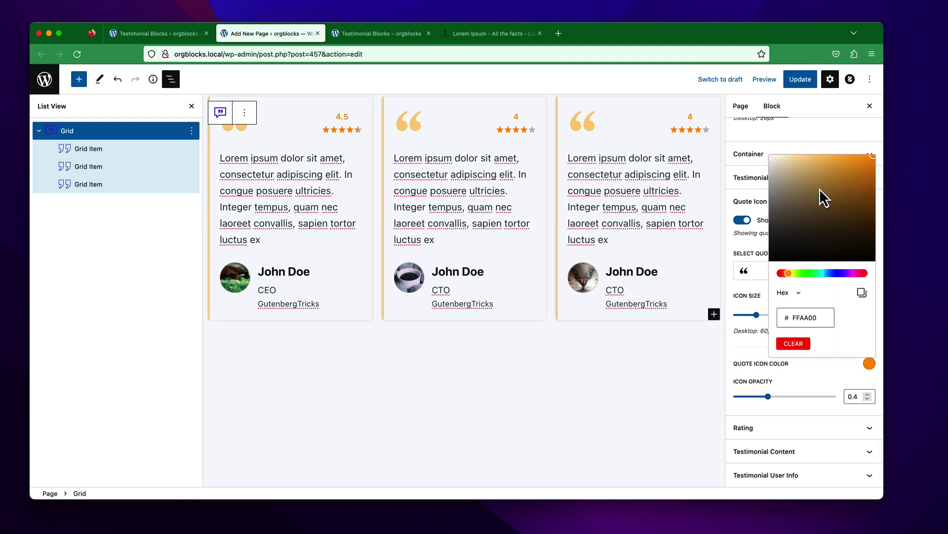
pyautogui.click(799, 366)
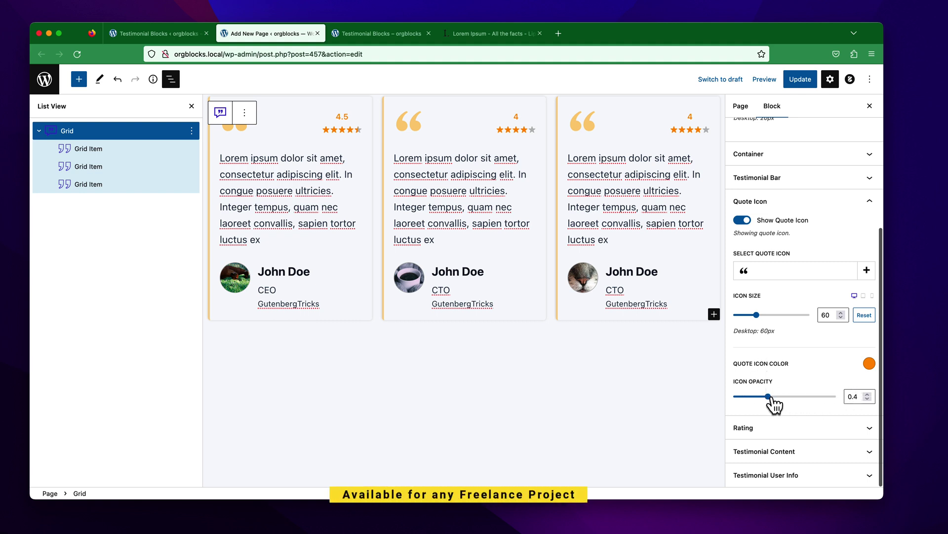
pyautogui.moveTo(768, 397)
pyautogui.mouseDown()
pyautogui.moveTo(801, 398)
pyautogui.moveTo(776, 399)
pyautogui.mouseUp()
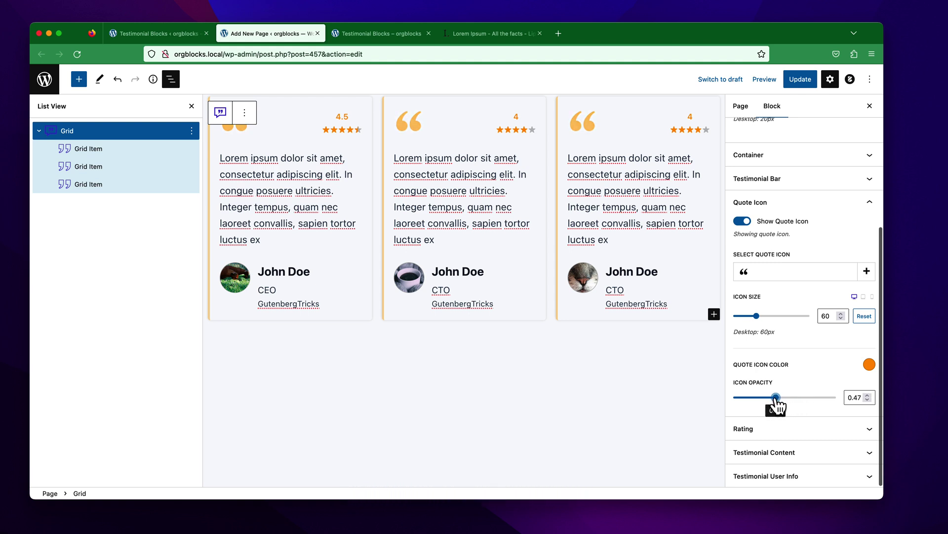
pyautogui.click(867, 400)
pyautogui.click(867, 400)
pyautogui.click(867, 400)
pyautogui.click(868, 400)
pyautogui.click(867, 400)
pyautogui.click(867, 400)
pyautogui.click(867, 400)
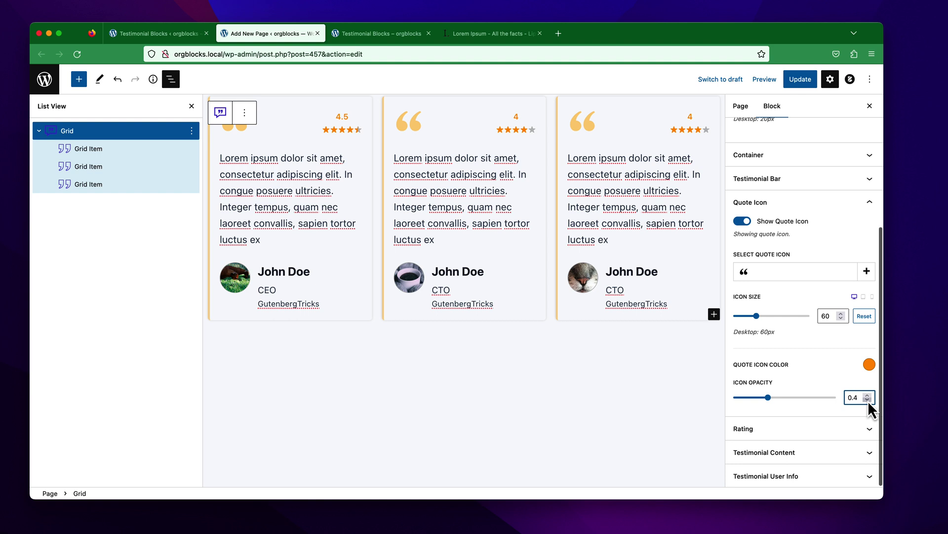
pyautogui.click(771, 204)
# Toggle Show Number Rating off and back on, then expand Testimonial Content
pyautogui.click(769, 414)
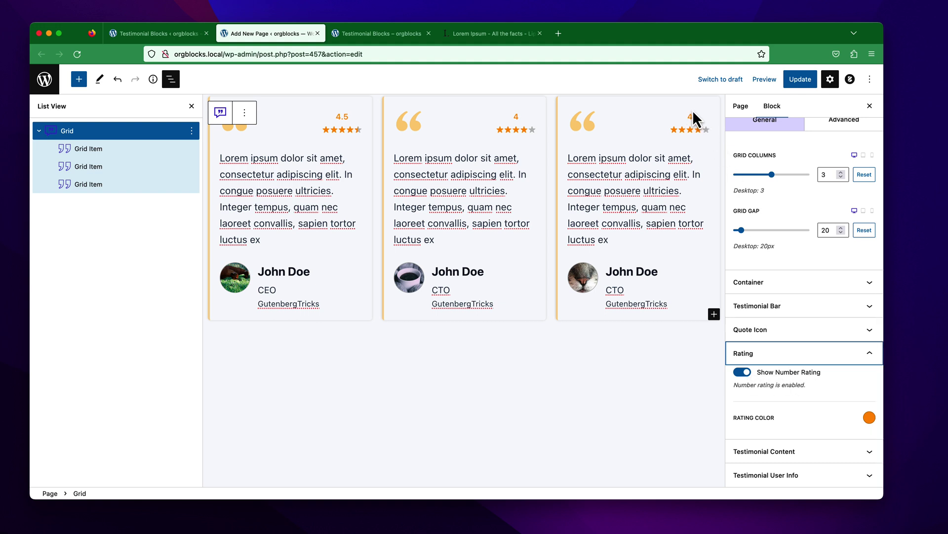
pyautogui.scroll(-1, 764, 385)
pyautogui.click(742, 370)
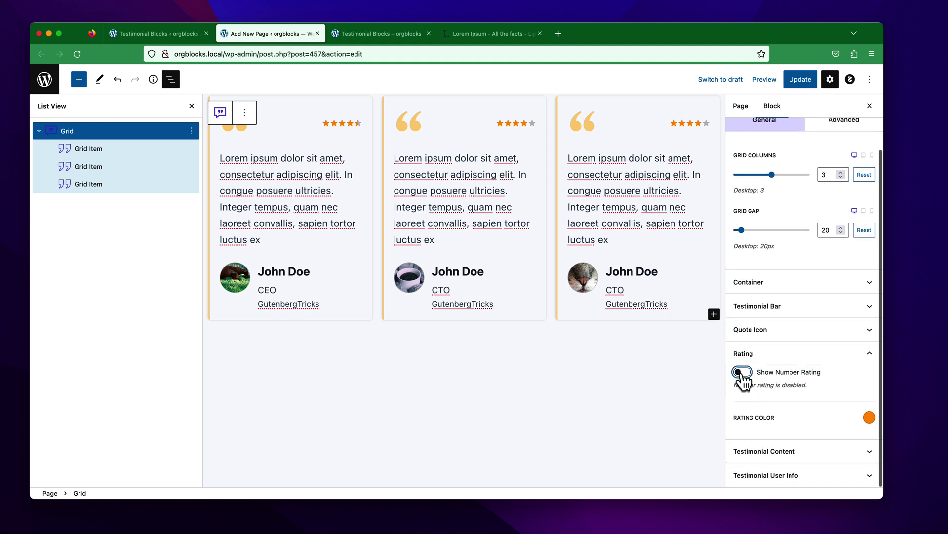
pyautogui.click(743, 373)
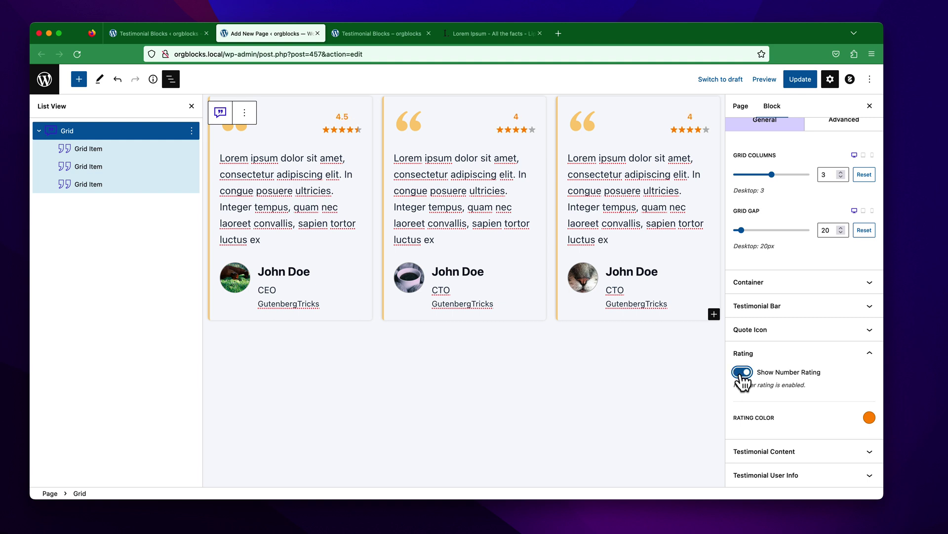
pyautogui.click(765, 354)
pyautogui.click(772, 437)
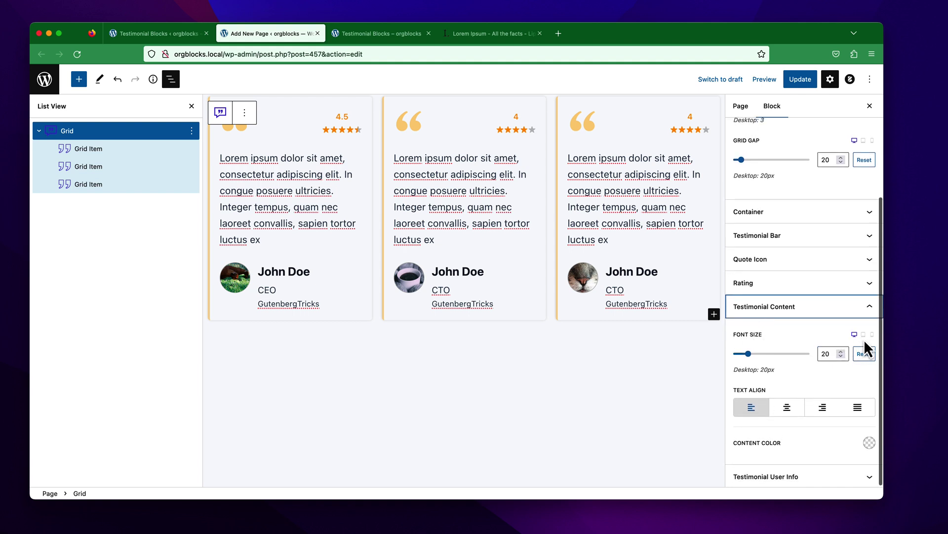
# Set the testimonial font size to 16 on desktop and 15 on tablet
pyautogui.click(841, 356)
pyautogui.click(840, 357)
pyautogui.click(841, 356)
pyautogui.click(840, 356)
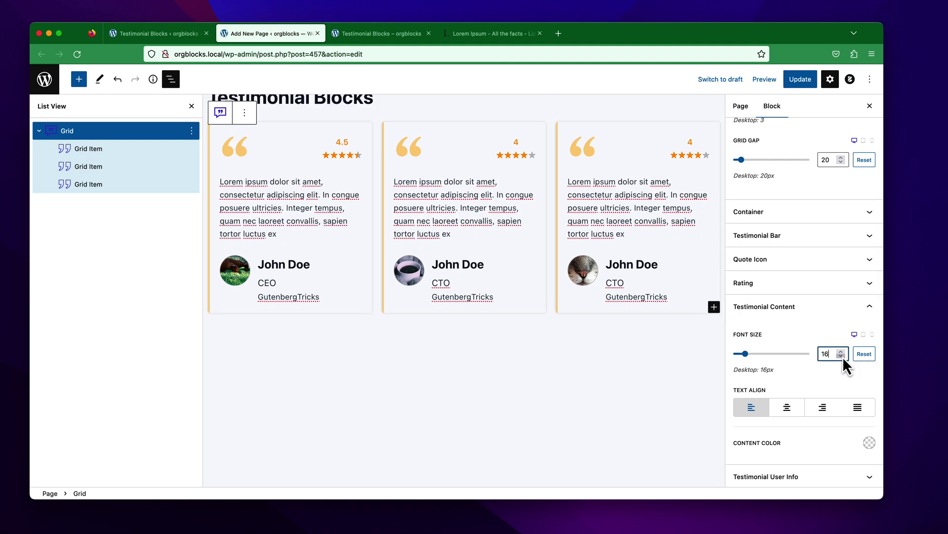
pyautogui.click(863, 335)
pyautogui.click(841, 356)
pyautogui.click(841, 356)
pyautogui.click(841, 355)
pyautogui.click(873, 335)
pyautogui.click(842, 356)
pyautogui.click(842, 356)
pyautogui.click(854, 335)
# Try center, right and justified text alignment, ending on Left
pyautogui.scroll(-1, 771, 388)
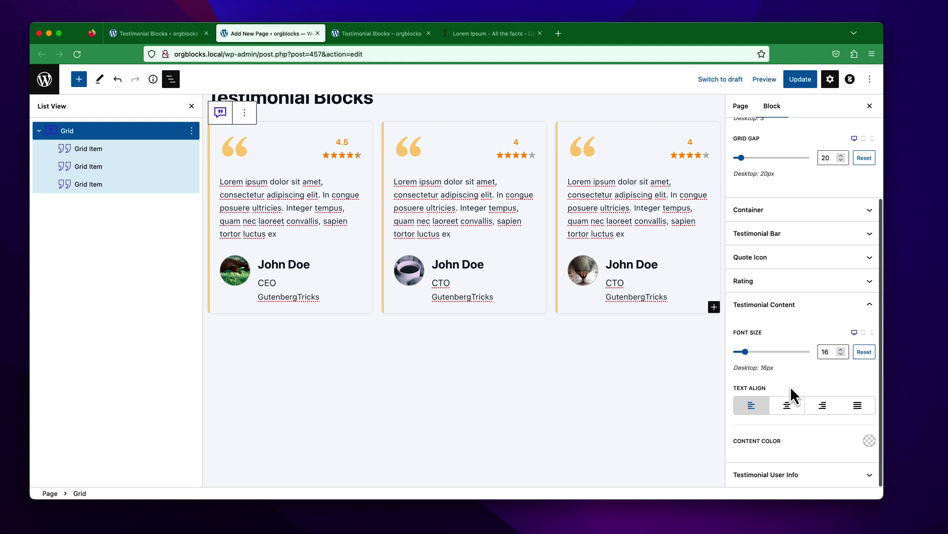
pyautogui.click(786, 415)
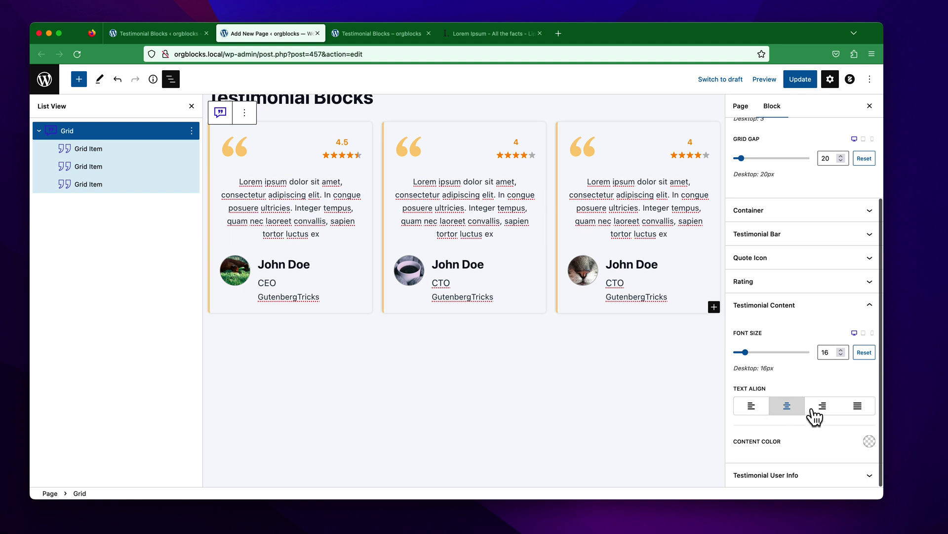
pyautogui.click(821, 414)
pyautogui.click(858, 409)
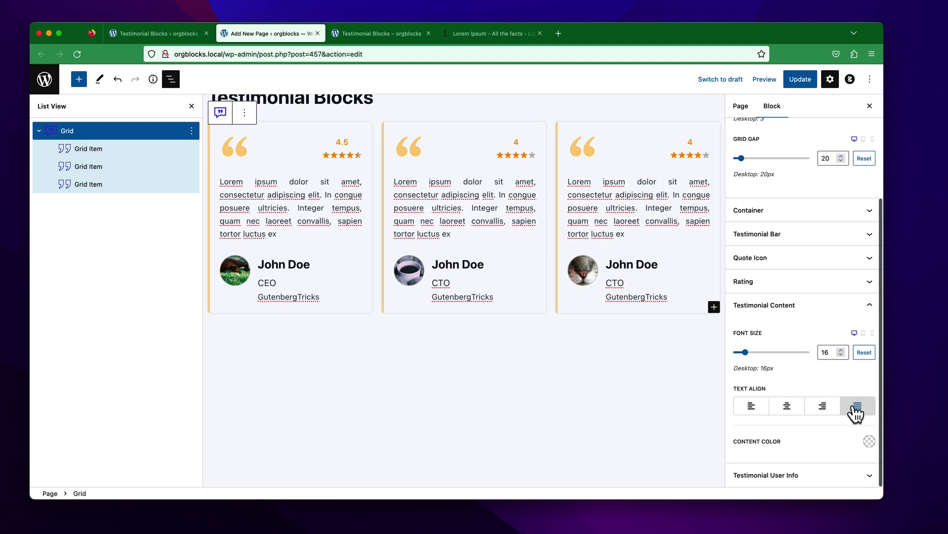
pyautogui.click(752, 407)
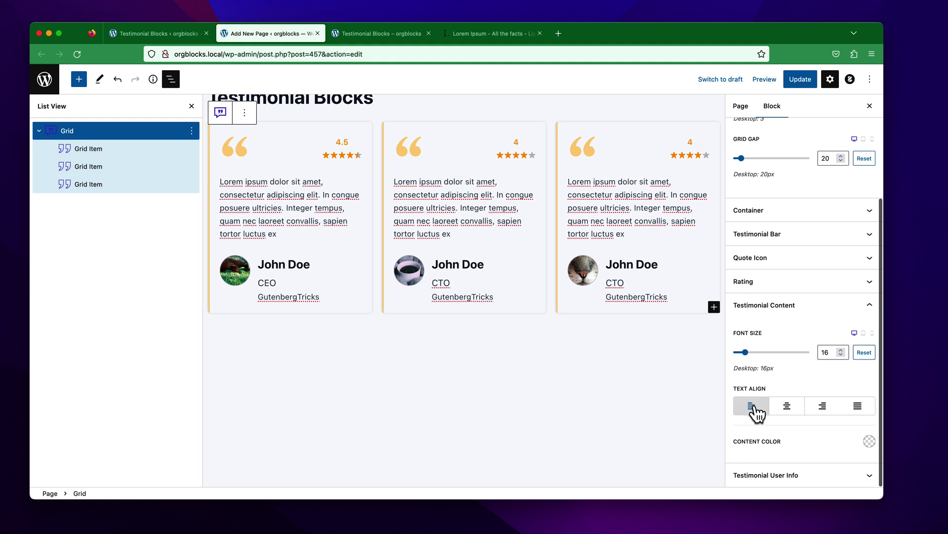
# Try a #DA8383 text colour, clear it back to default, and collapse Testimonial Content
pyautogui.click(870, 441)
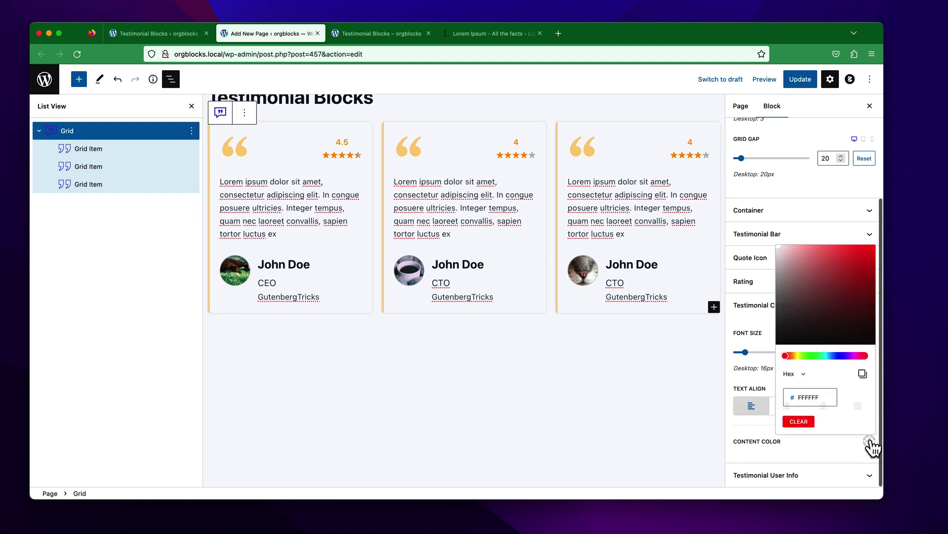
pyautogui.click(814, 245)
pyautogui.click(812, 248)
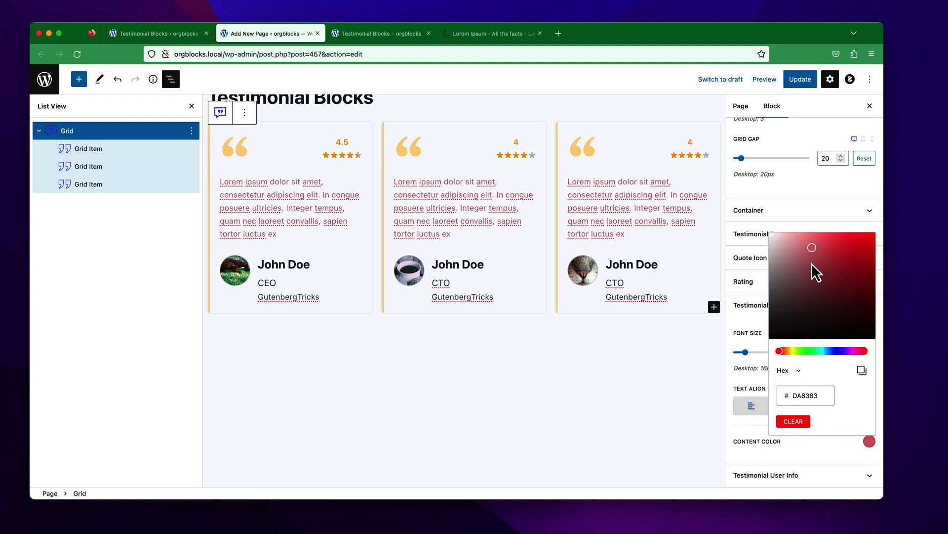
pyautogui.click(799, 426)
pyautogui.click(755, 438)
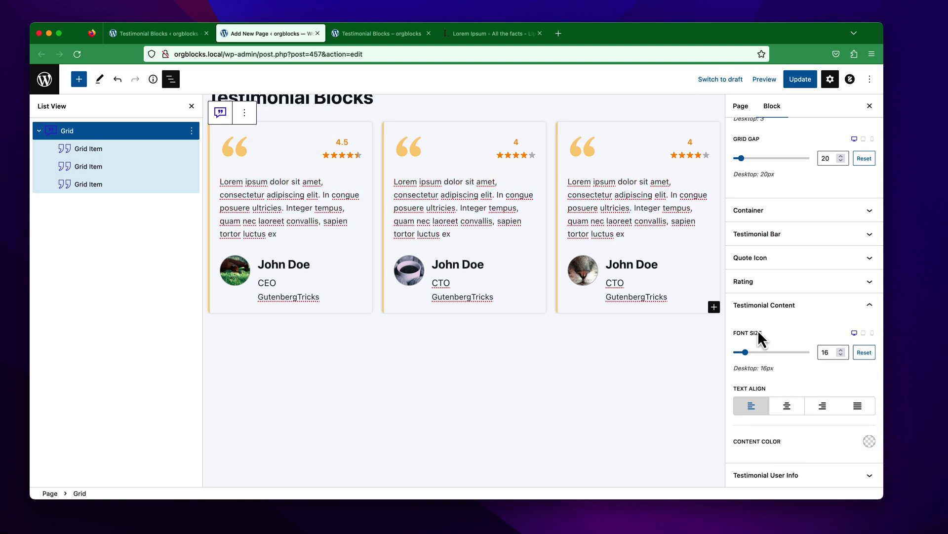
pyautogui.click(759, 306)
# Expand Testimonial User Info, try Center and Right alignment, and return to Left
pyautogui.click(792, 457)
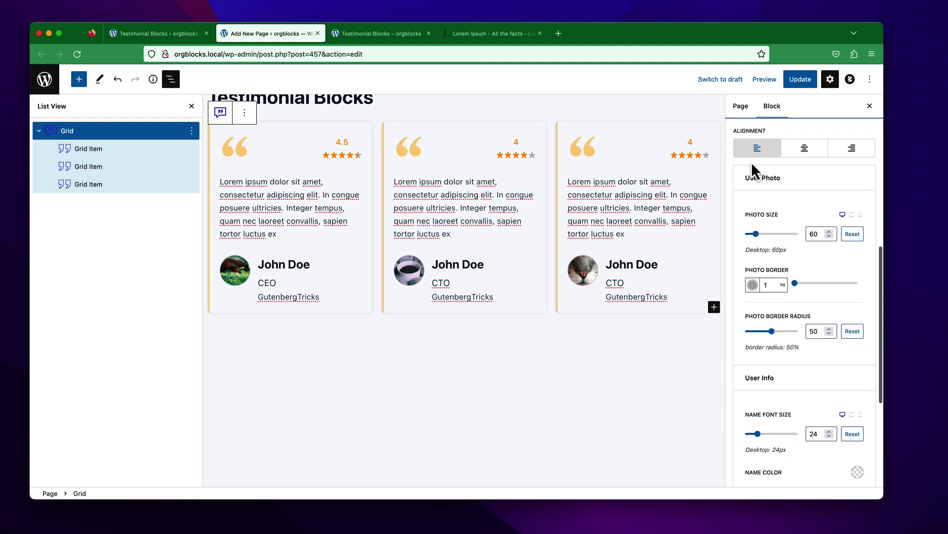
pyautogui.click(810, 151)
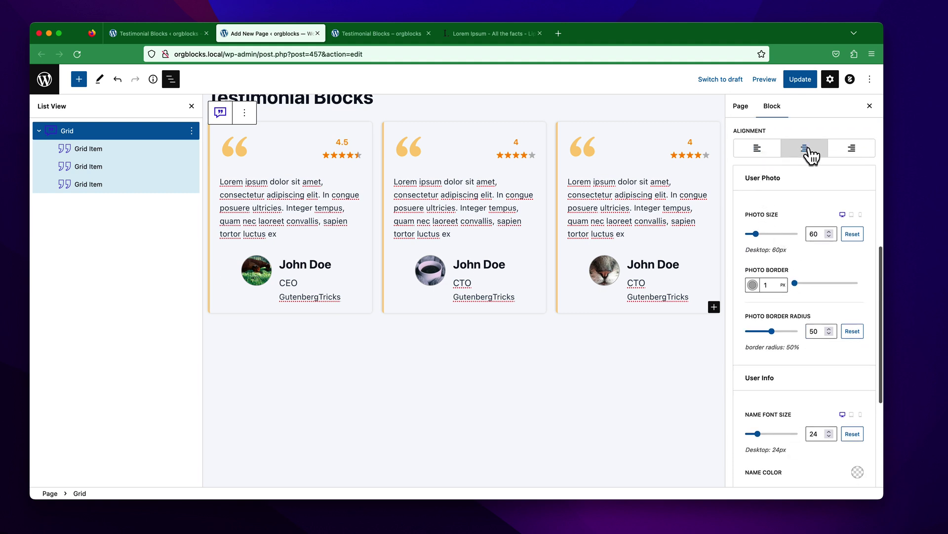
pyautogui.click(845, 156)
pyautogui.click(754, 154)
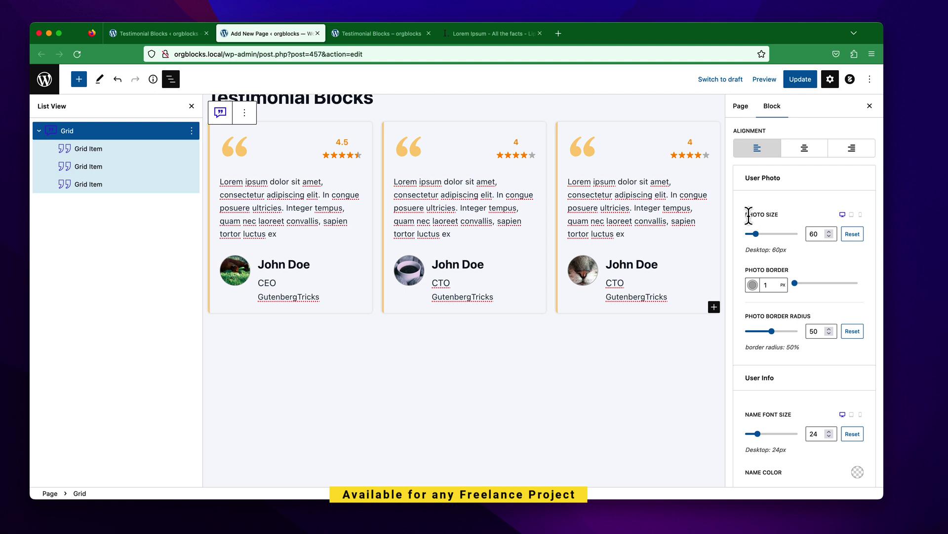
pyautogui.moveTo(818, 235); pyautogui.dragTo(810, 234)
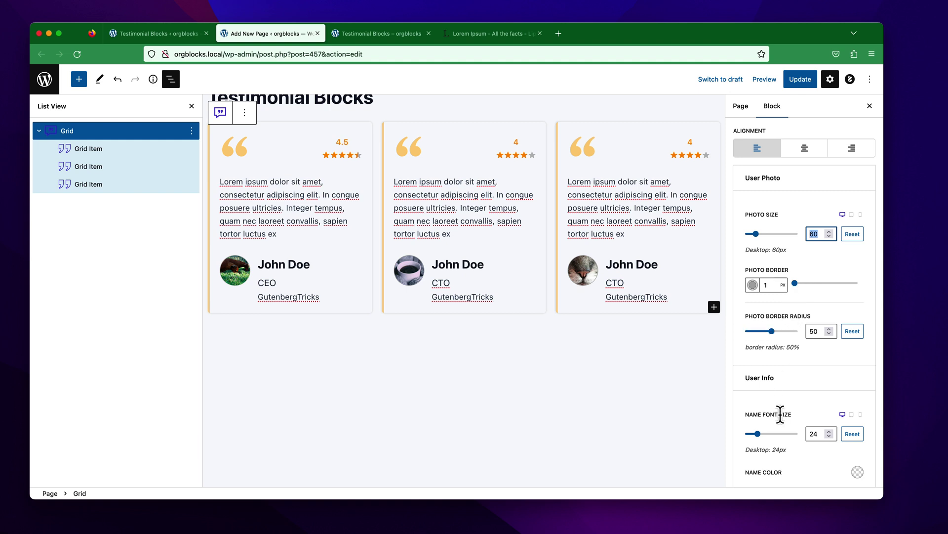
pyautogui.scroll(-5, 781, 418)
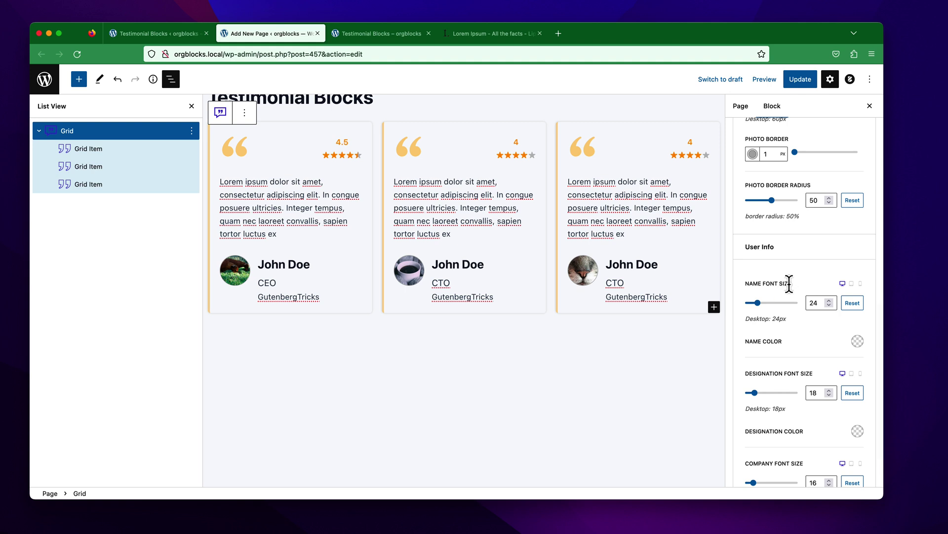
pyautogui.scroll(-2, 778, 324)
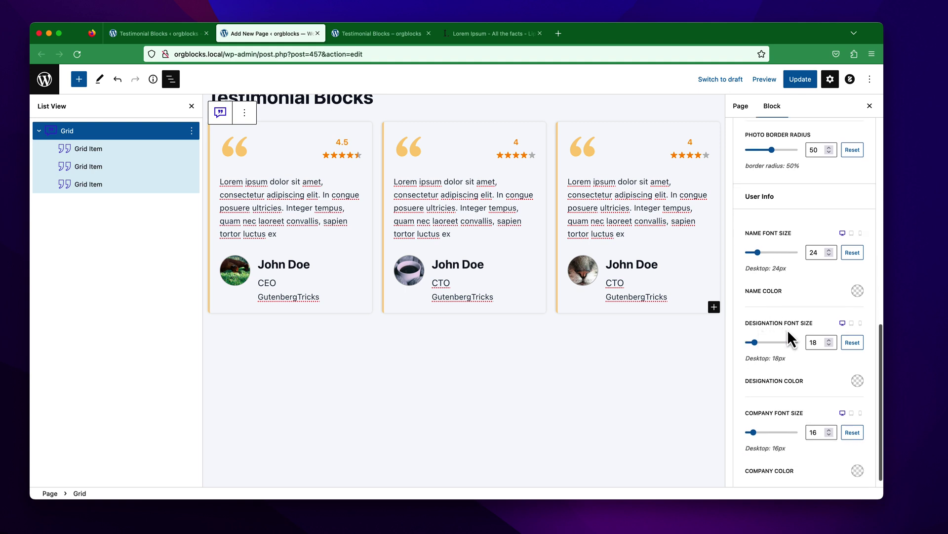
pyautogui.scroll(-1, 787, 329)
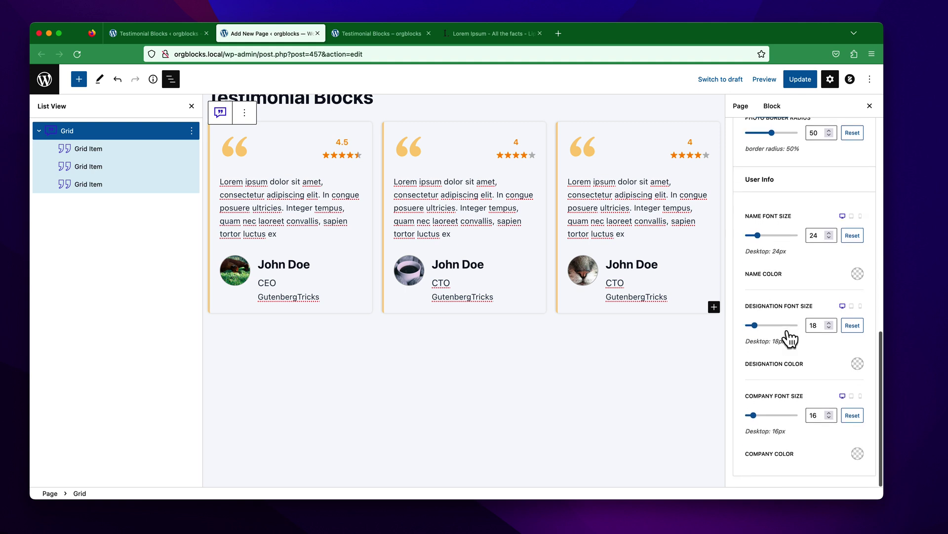
pyautogui.scroll(10, 787, 331)
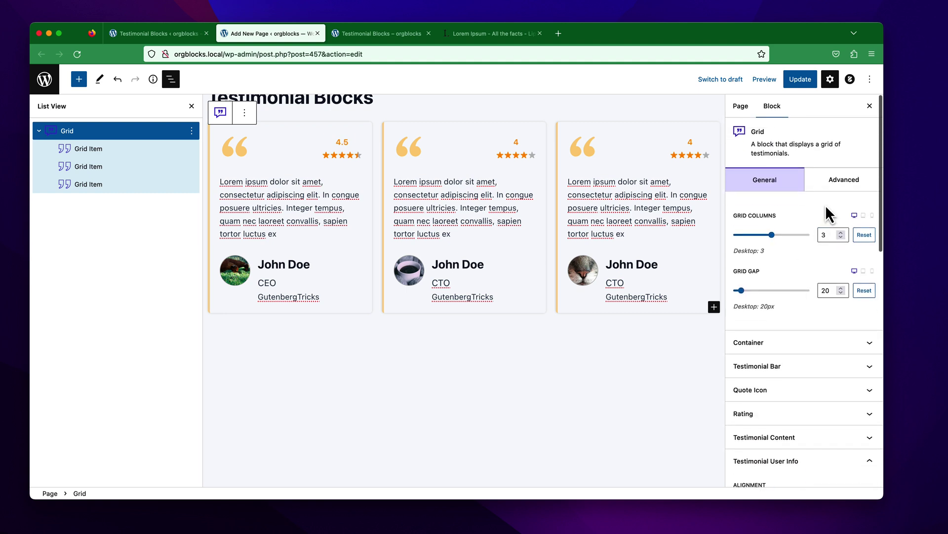
# Check the Advanced tab's Custom CSS Class(es) field, then update the Testimonial Blocks page
pyautogui.click(840, 187)
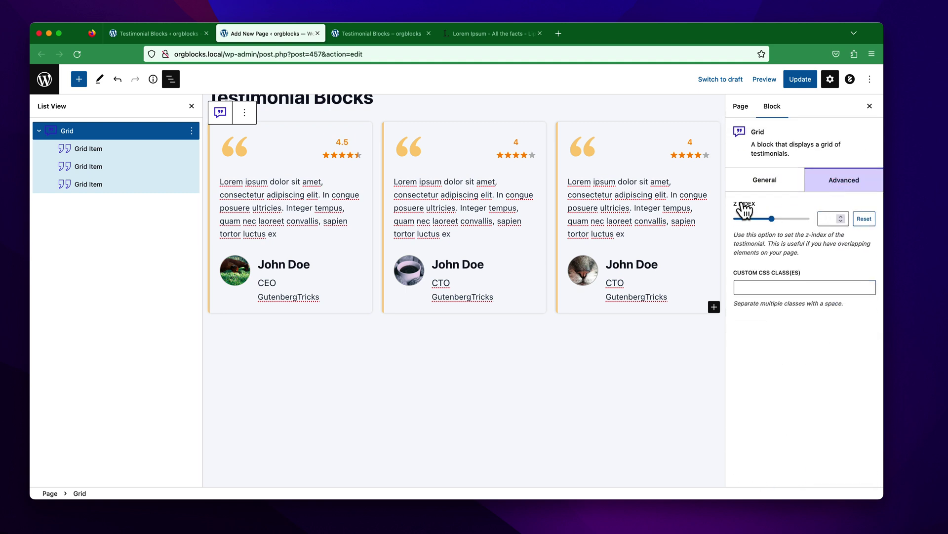
pyautogui.click(757, 287)
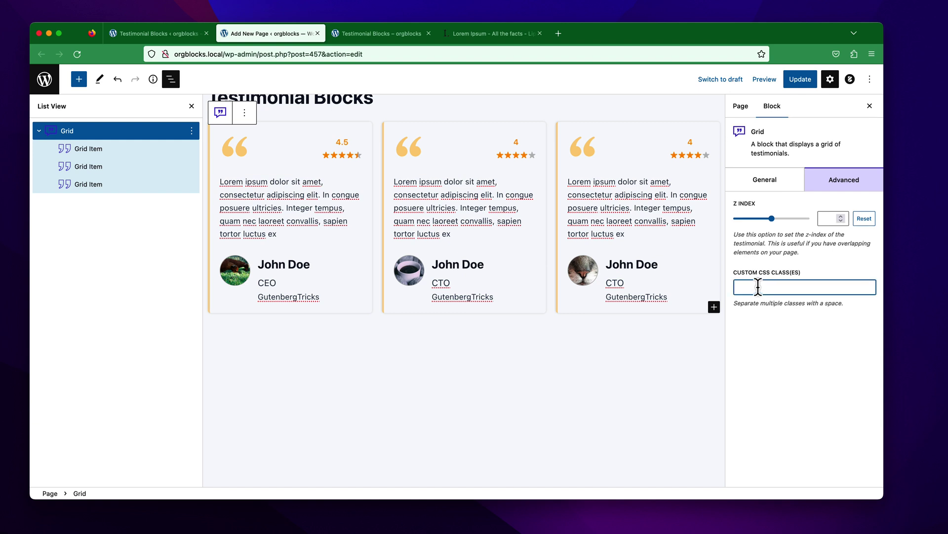
pyautogui.click(800, 83)
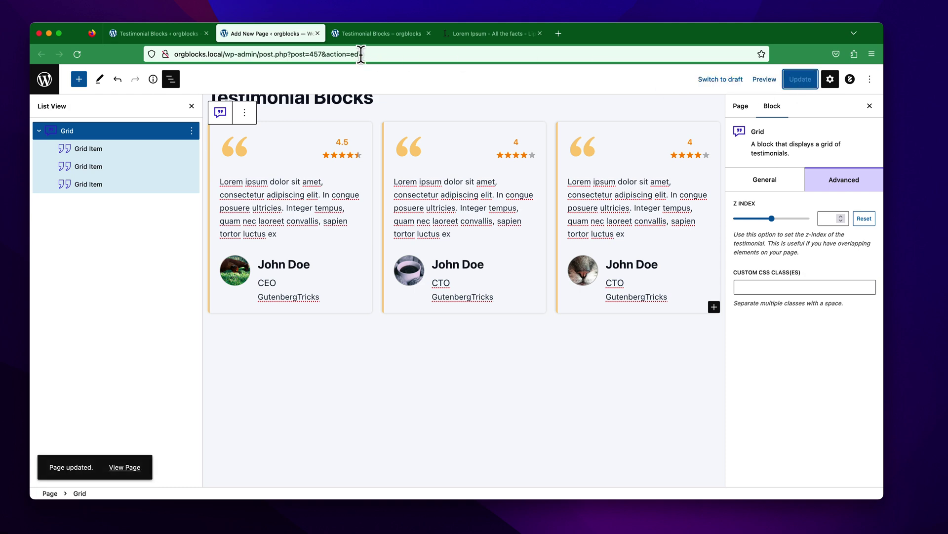
# Switch to the live 'Testimonial Blocks' tab and reload it to load the three-card update
pyautogui.click(355, 34)
pyautogui.click(73, 58)
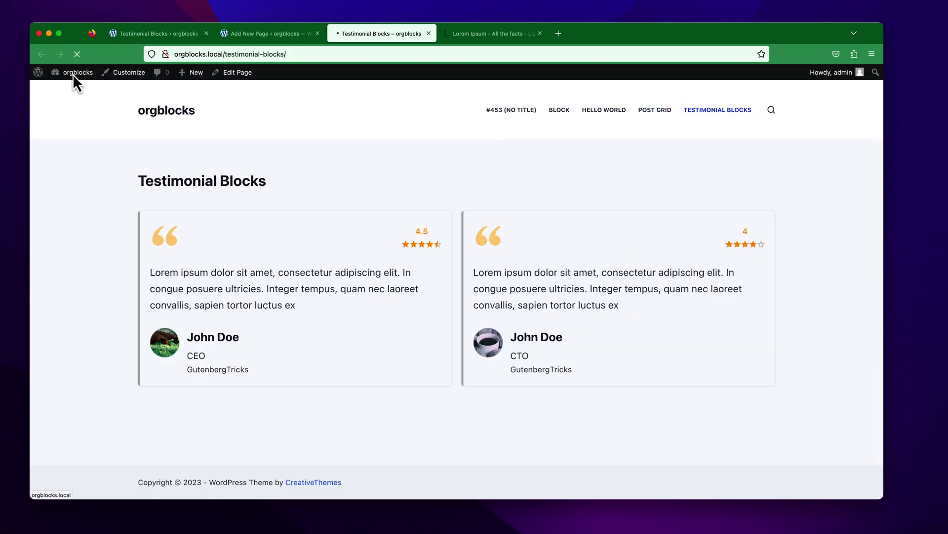